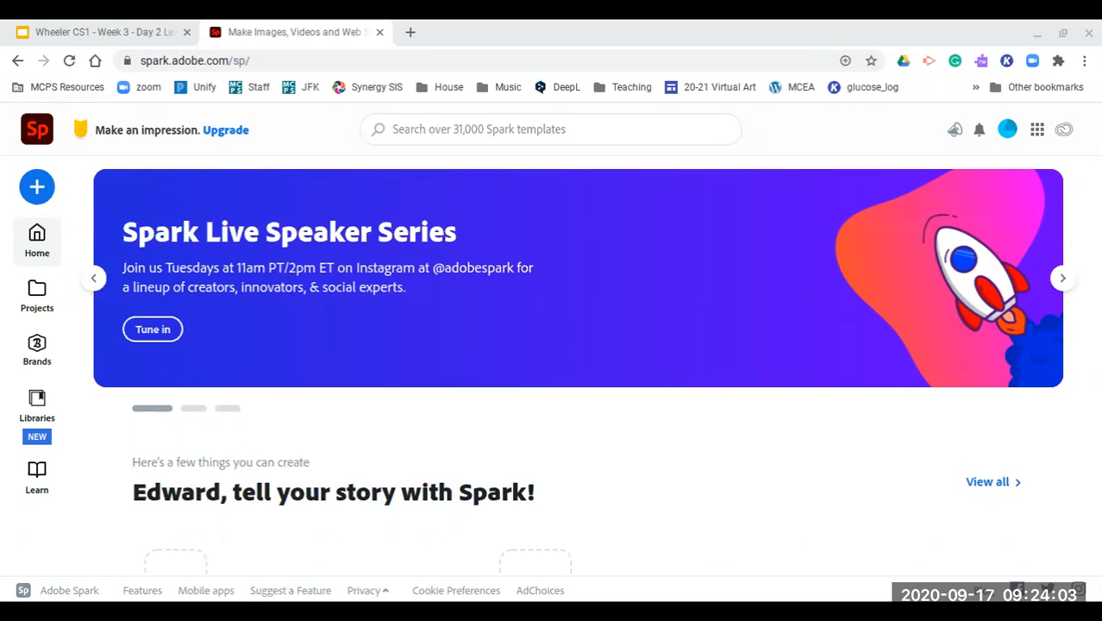
Start a new photo collage project from the creation options on the home page.
scroll(634, 444, down, 1)
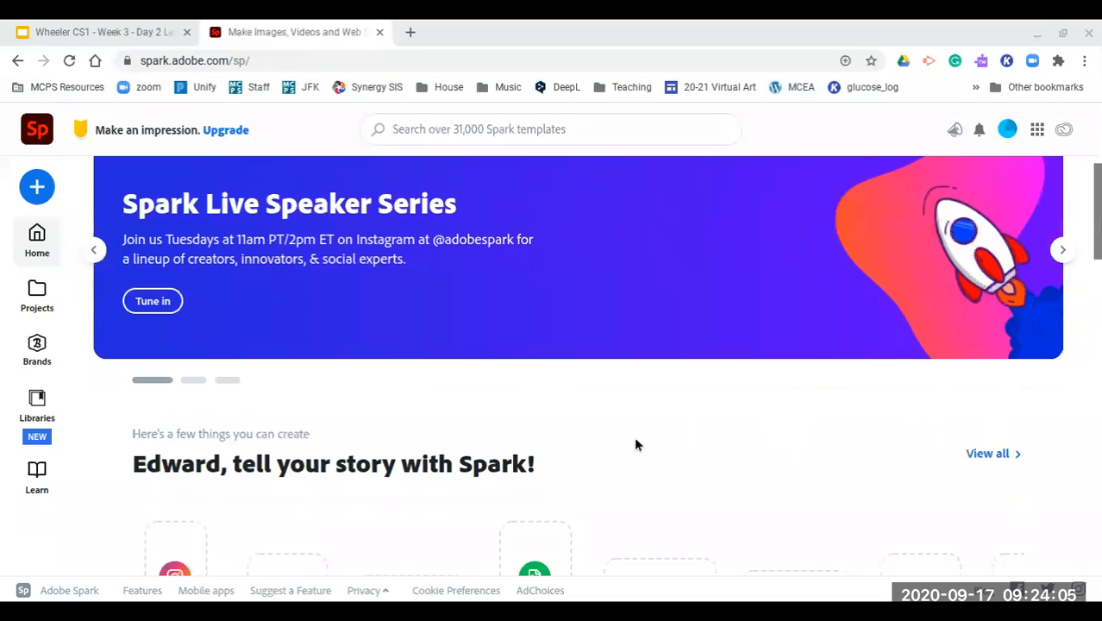
scroll(635, 443, down, 3)
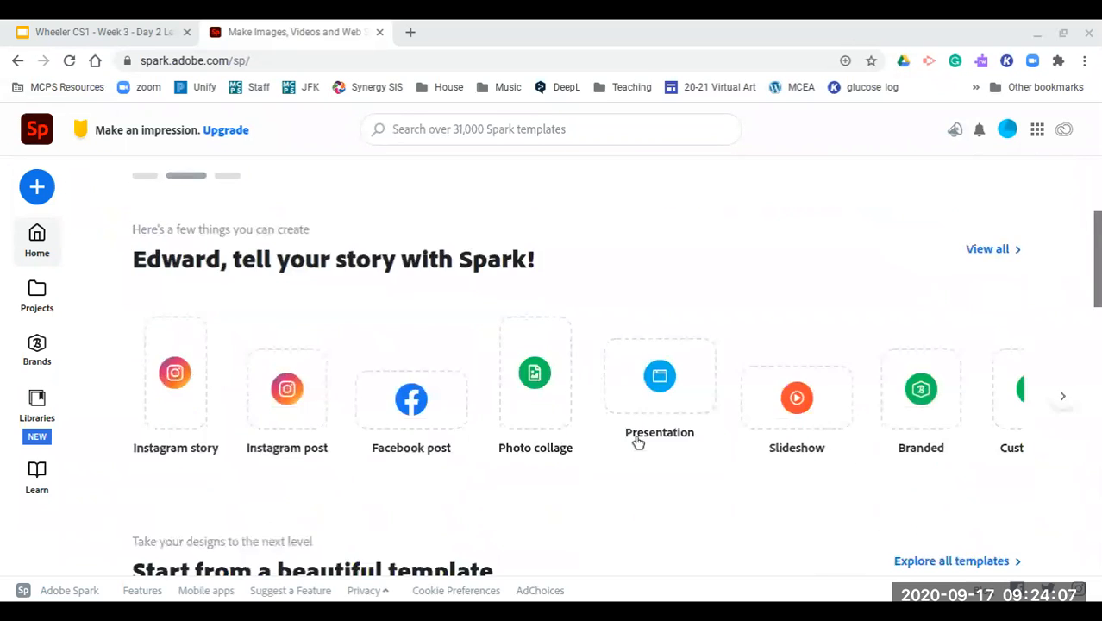
scroll(638, 443, down, 1)
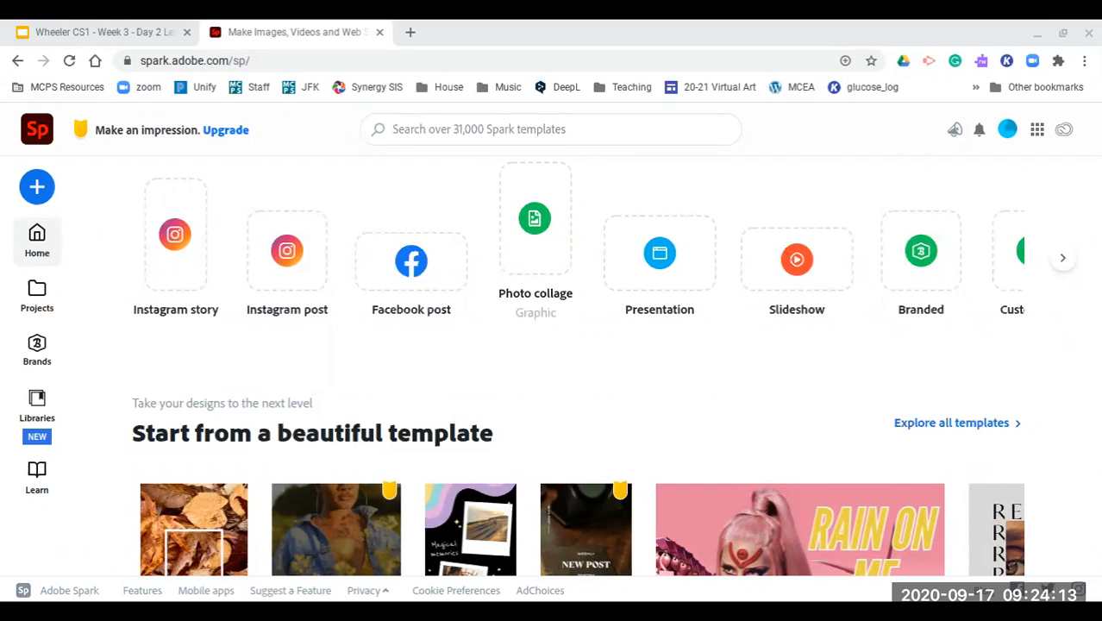
click(547, 273)
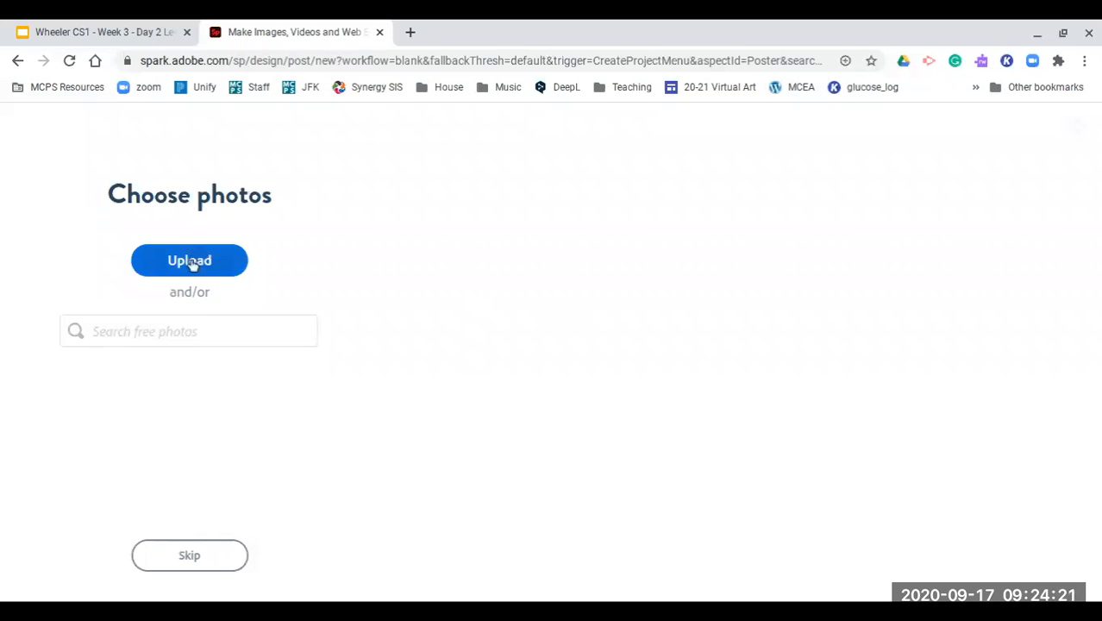
Upload the tiller, tent and cordless drill photos for the collage and proceed to size selection.
click(198, 268)
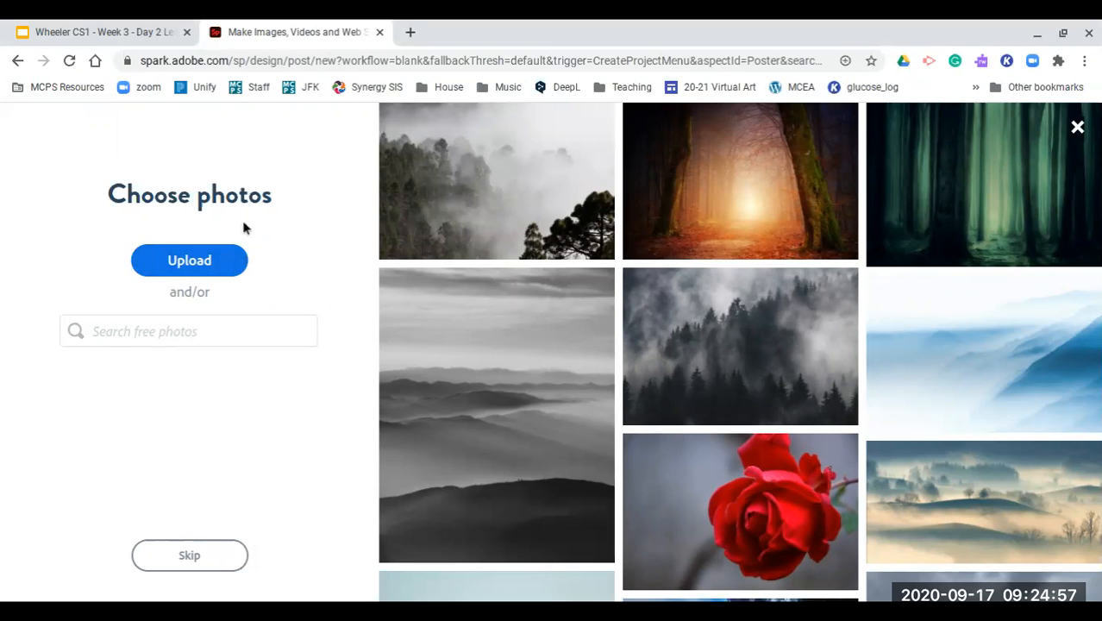
click(203, 267)
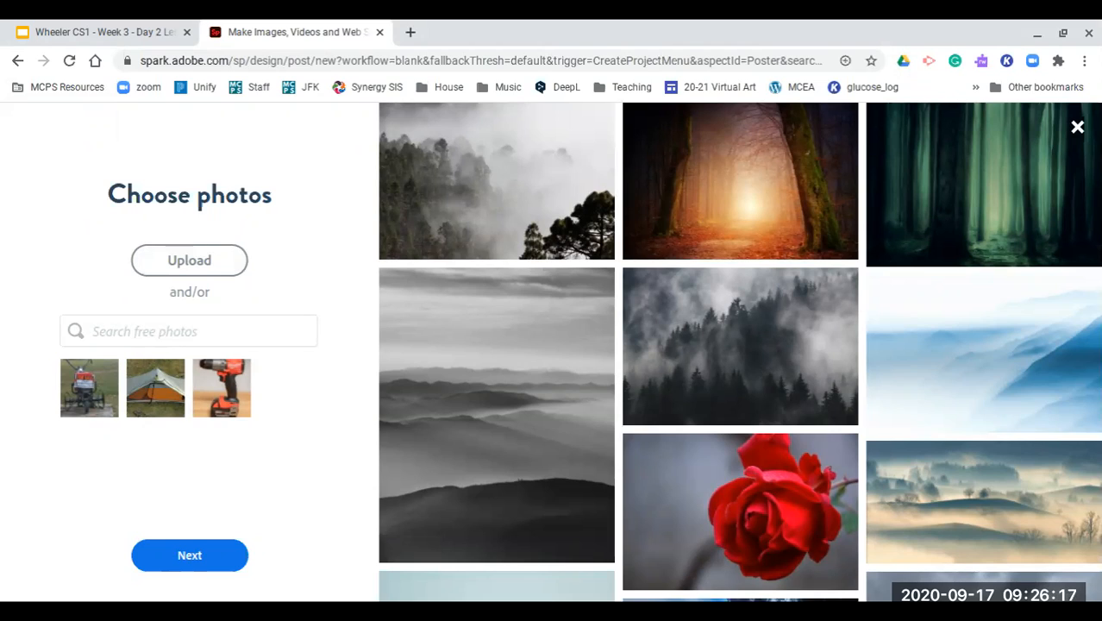
click(194, 272)
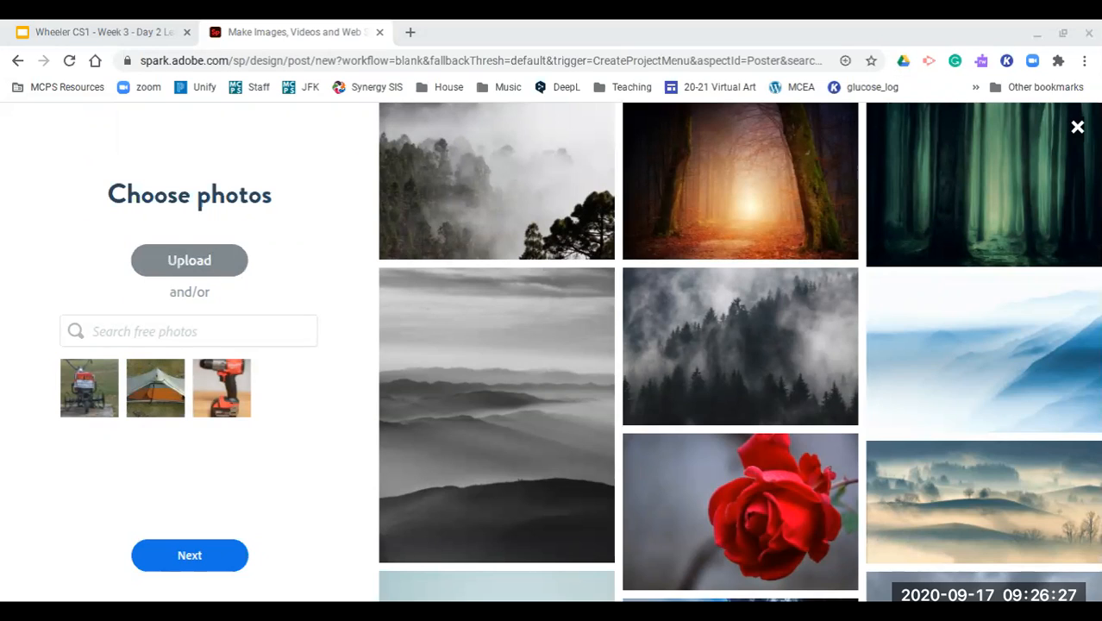
click(922, 517)
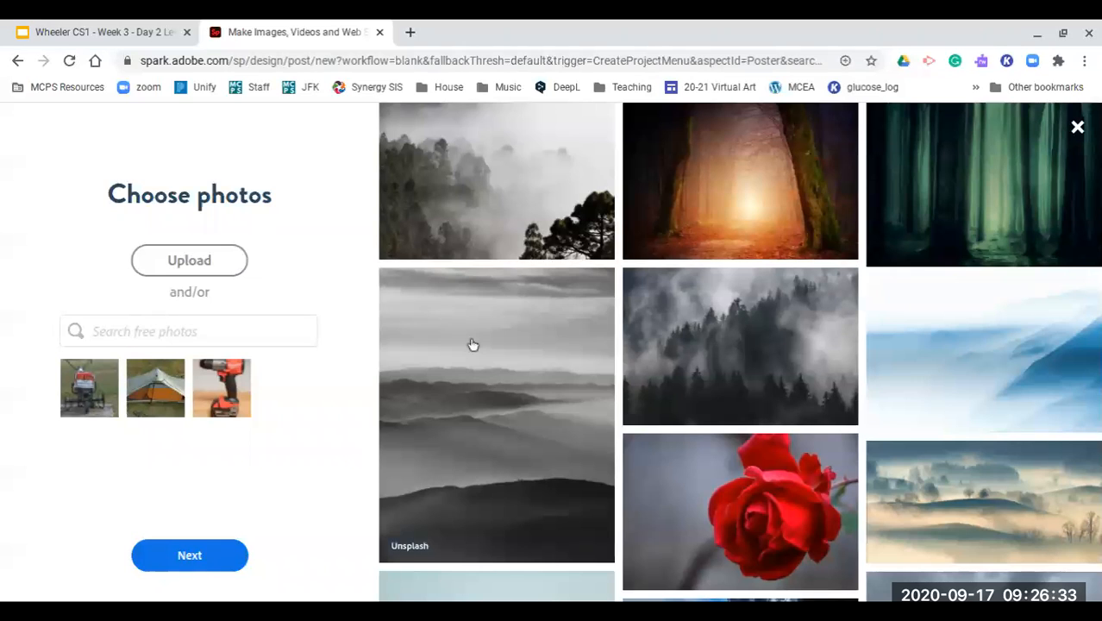
click(187, 562)
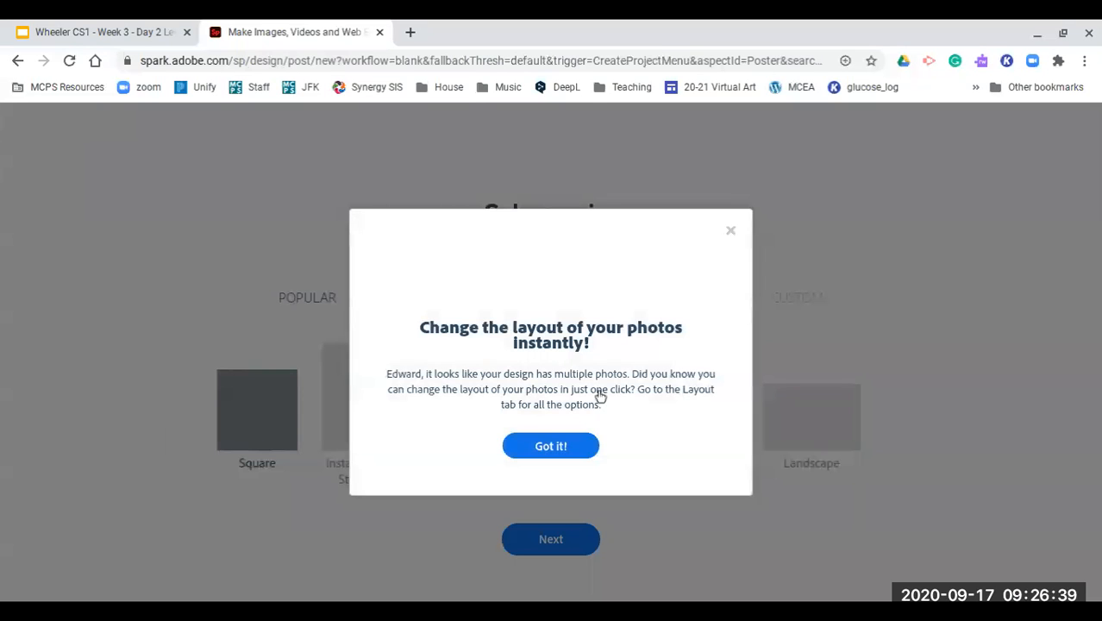
Dismiss the layout tip and create the collage in the standard Portrait size.
click(566, 452)
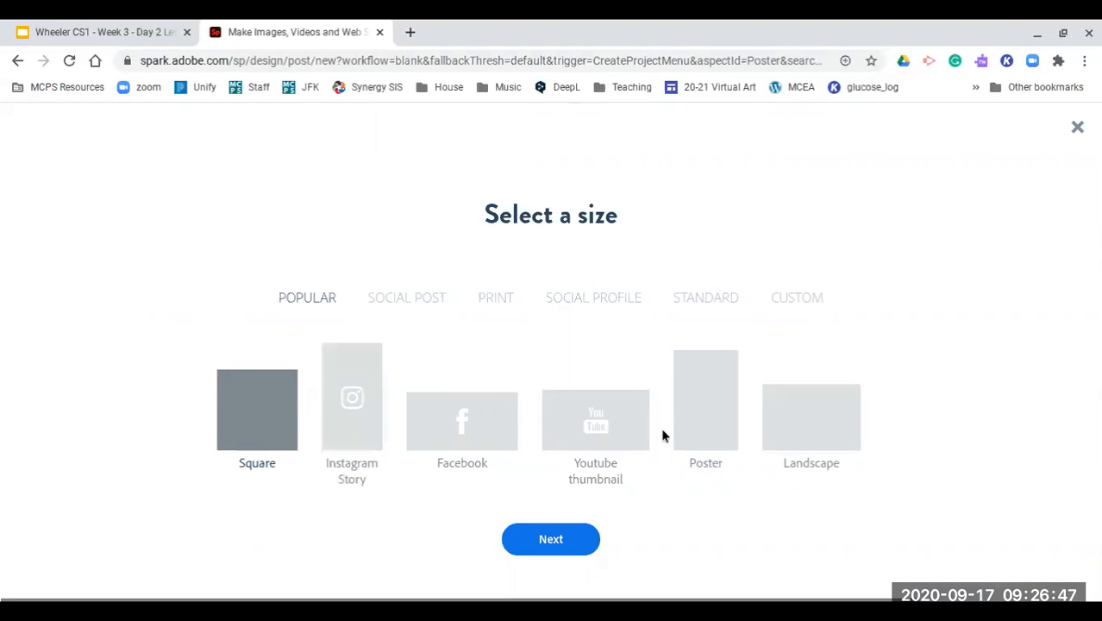
click(701, 434)
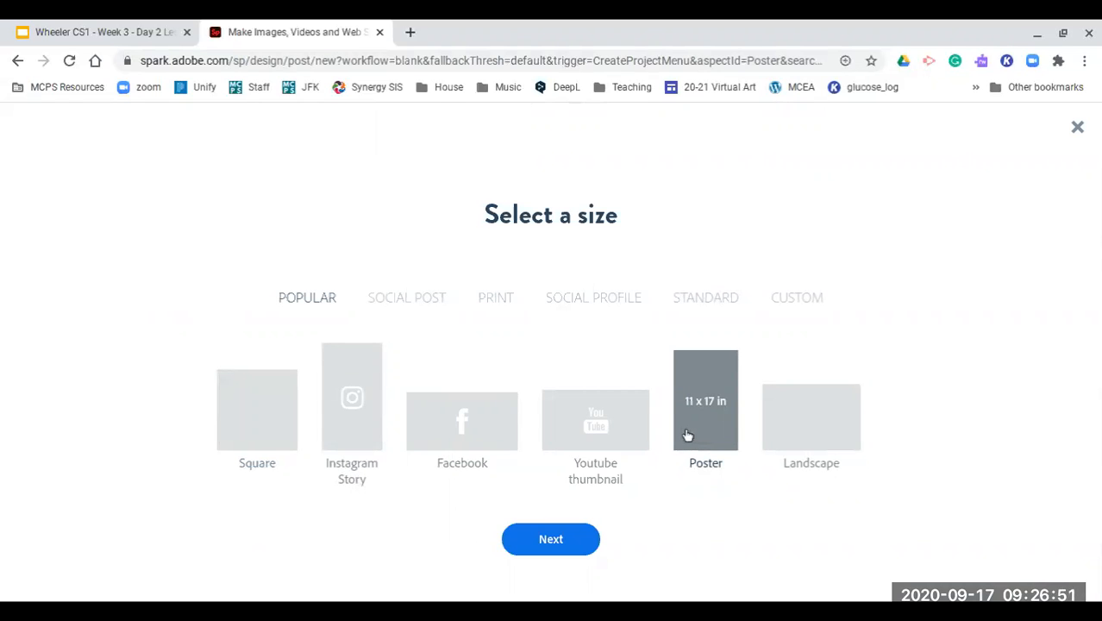
click(709, 298)
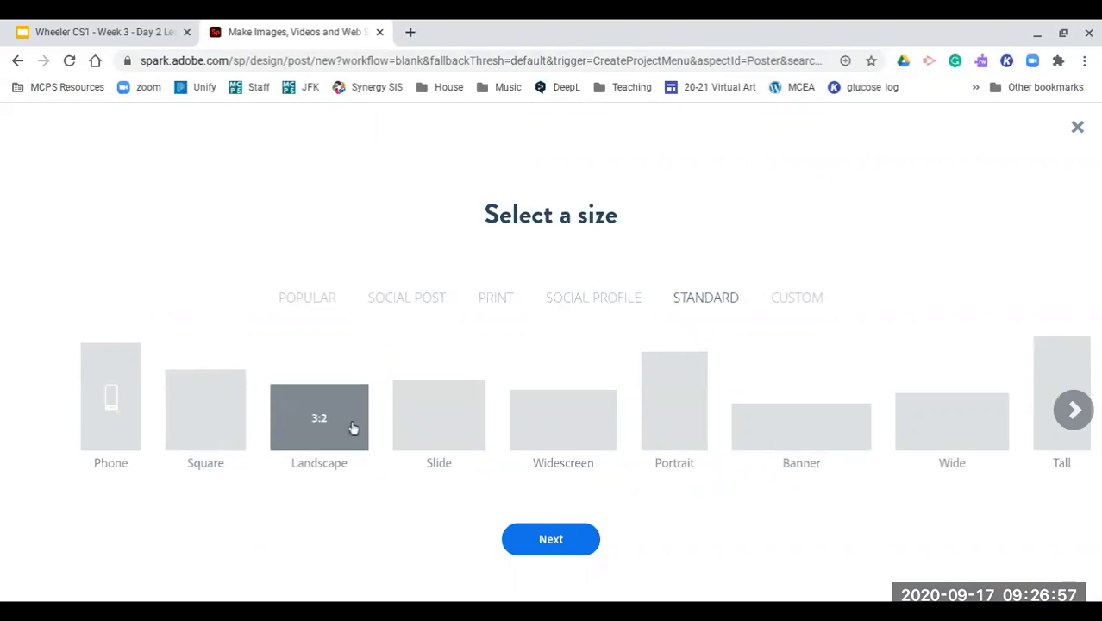
click(675, 428)
click(545, 536)
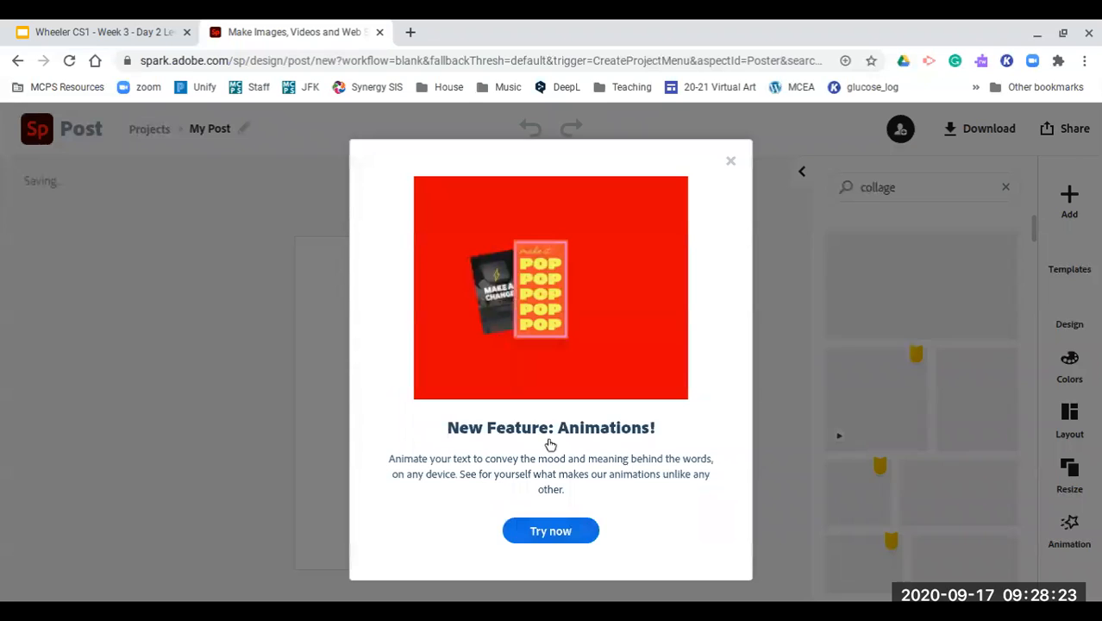
Examine the Adobe Spark 101 special effects tutorial from the animations notice, including its remix option, and close its tab.
click(566, 526)
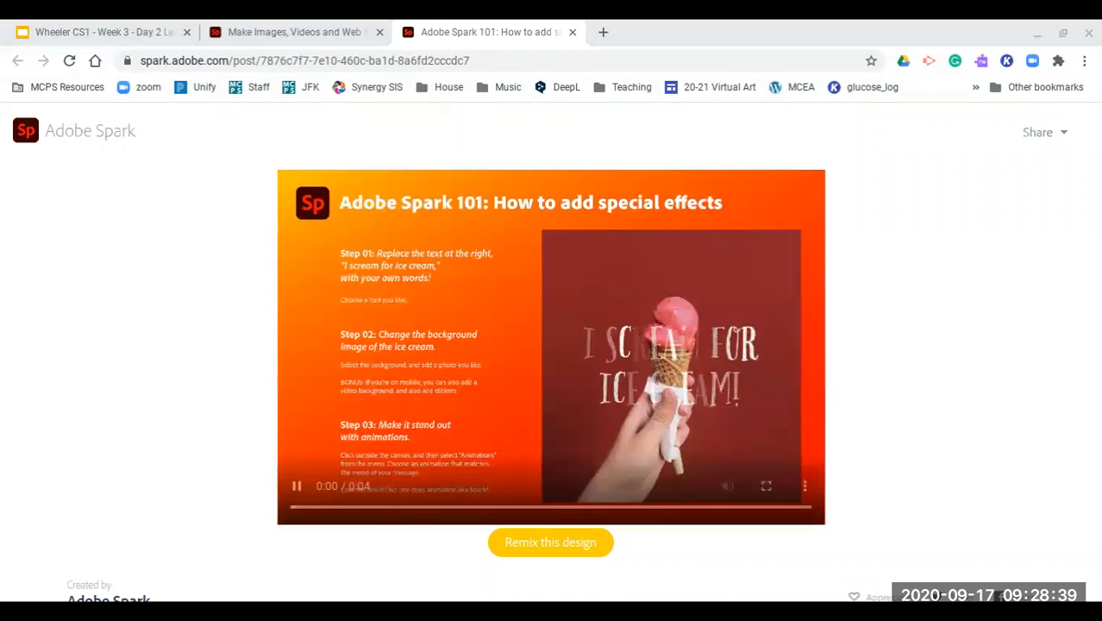
scroll(1000, 414, down, 2)
scroll(1000, 414, down, 2)
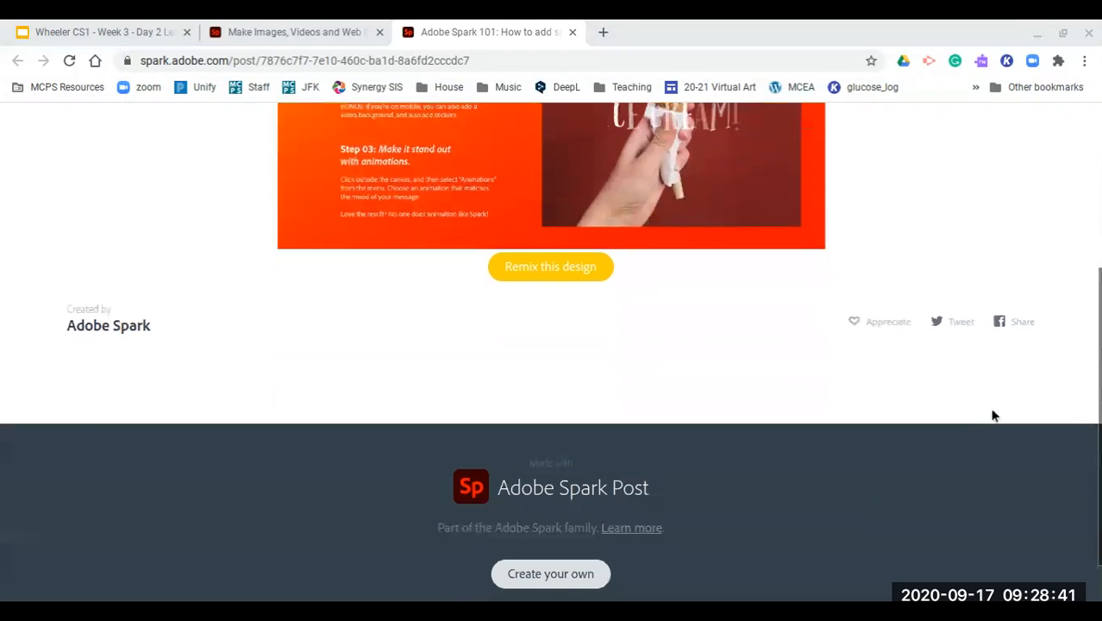
scroll(992, 416, up, 3)
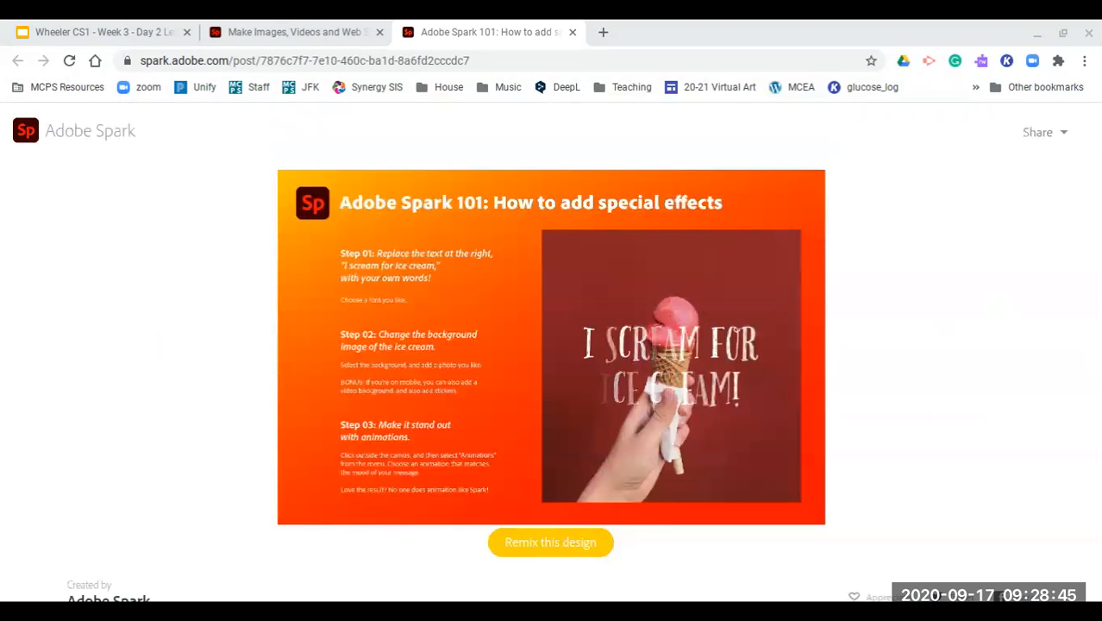
click(549, 544)
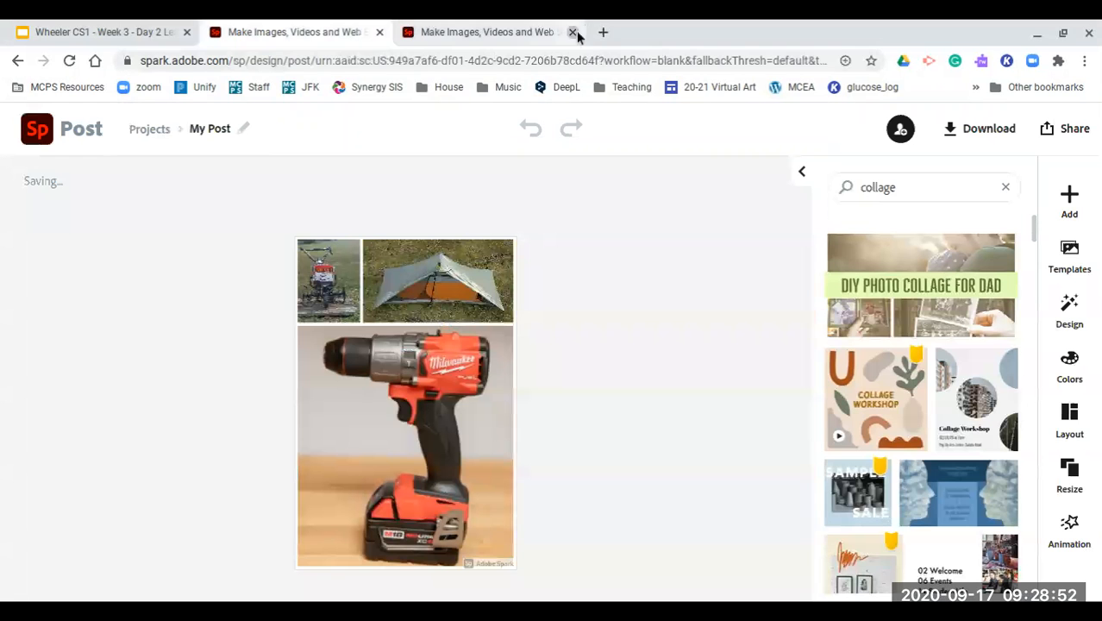
click(571, 32)
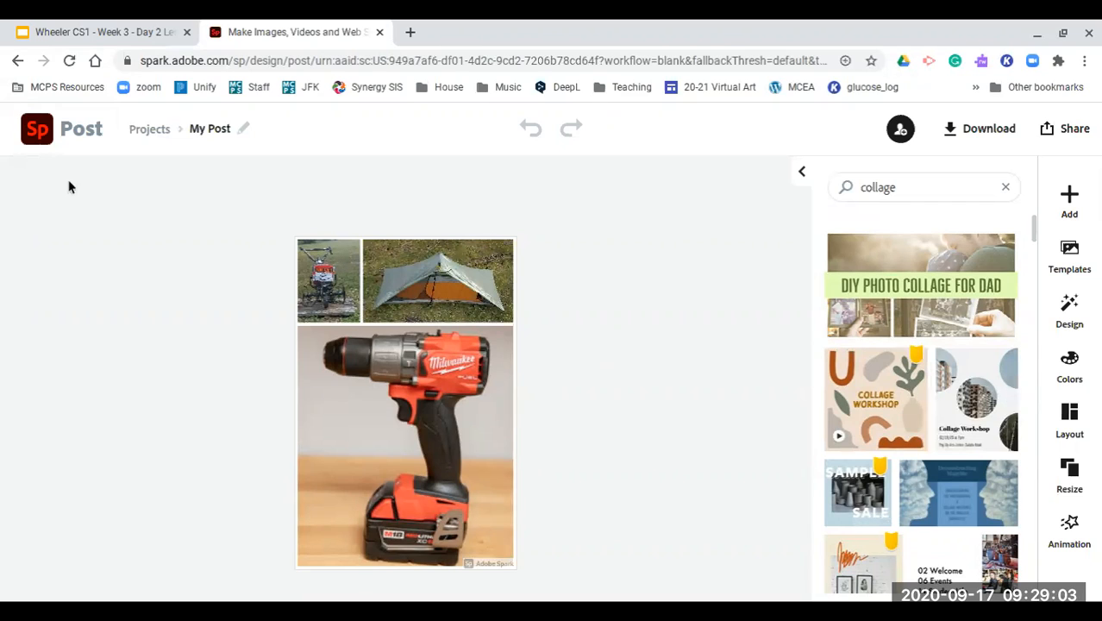
Browse the collage templates in both the expanded and the compact view.
click(802, 173)
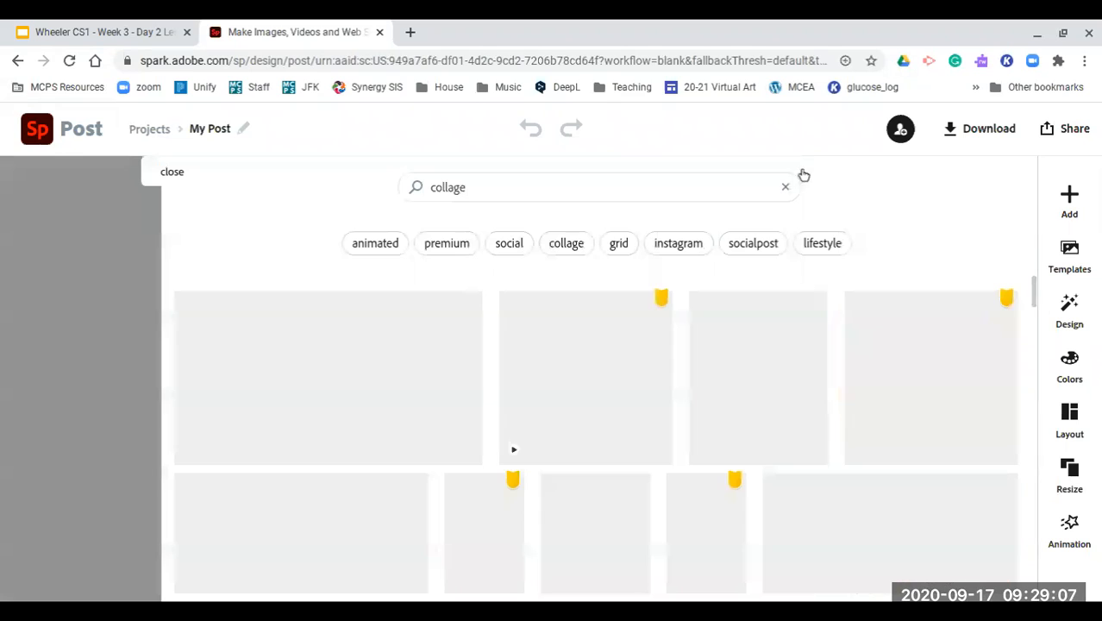
click(172, 172)
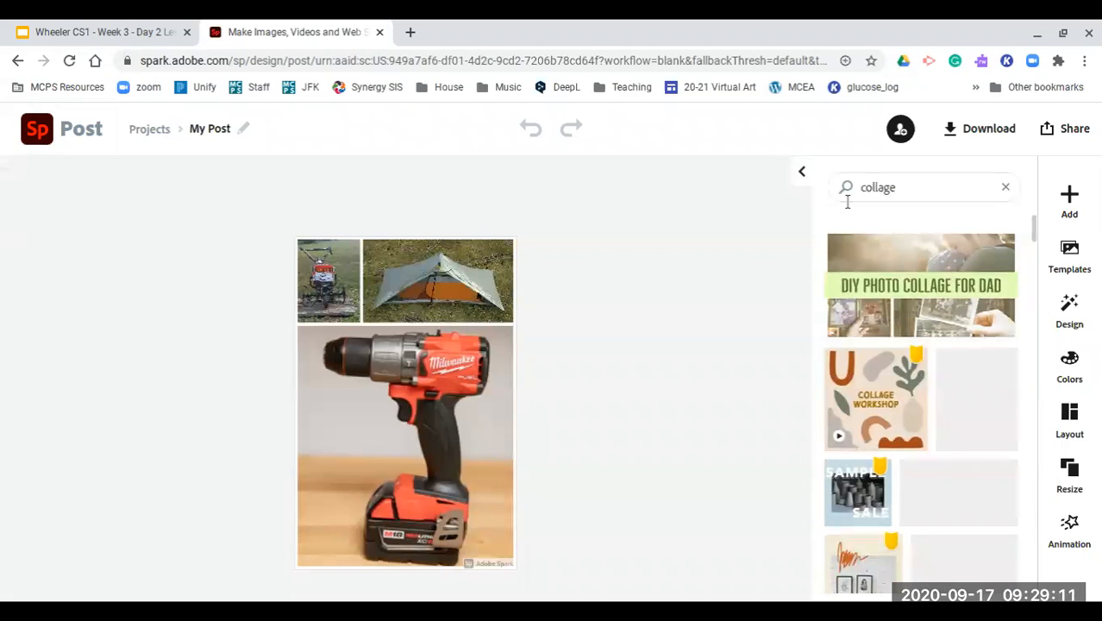
scroll(882, 310, down, 3)
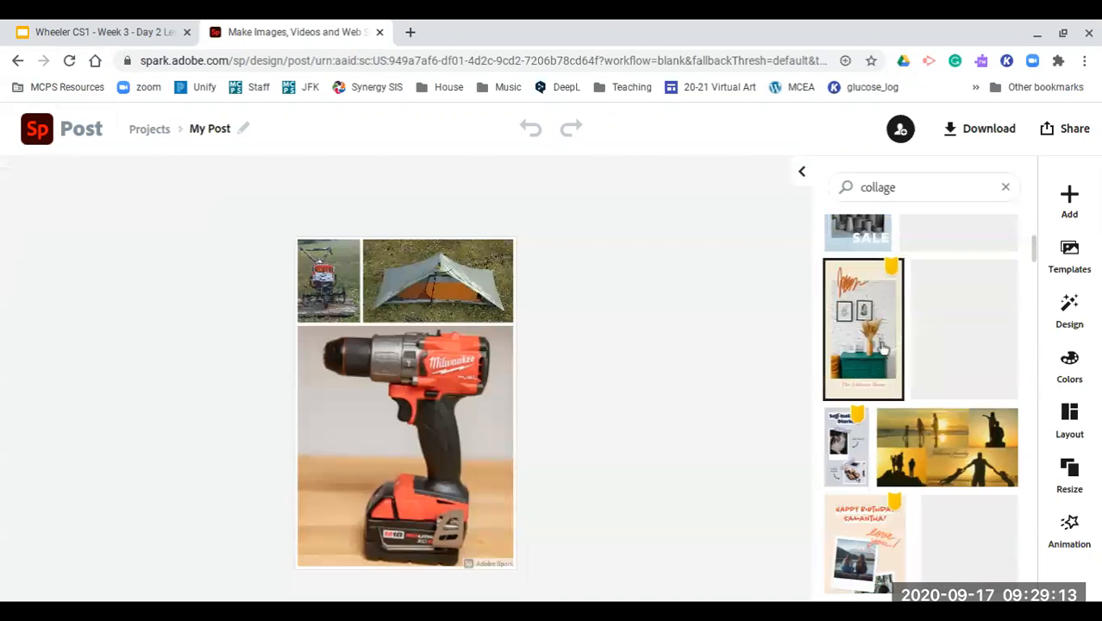
scroll(879, 349, down, 2)
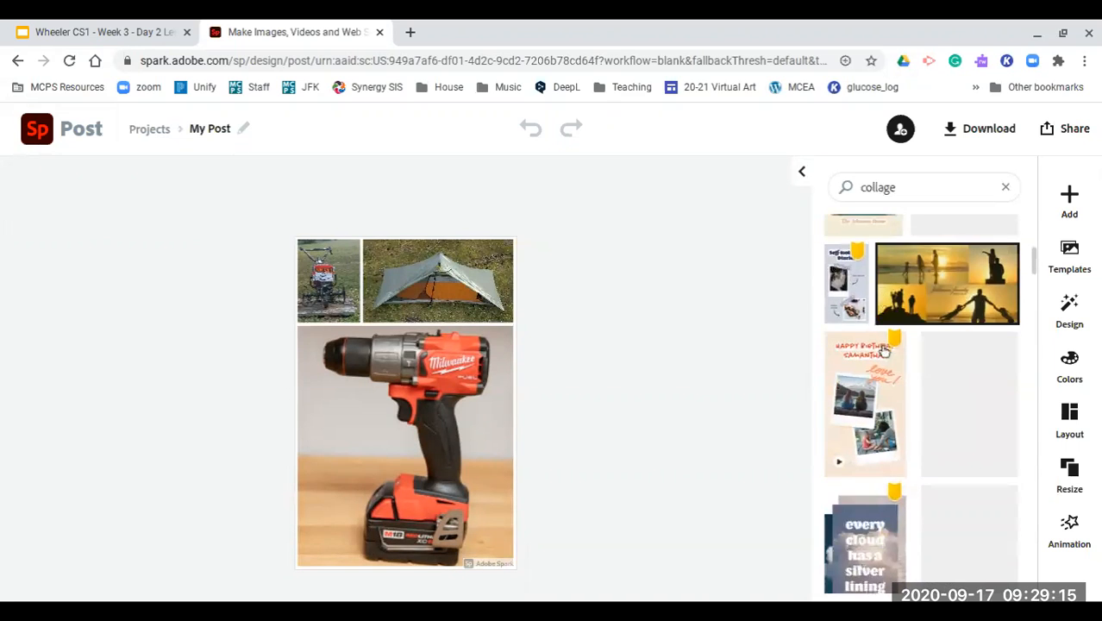
scroll(873, 360, down, 3)
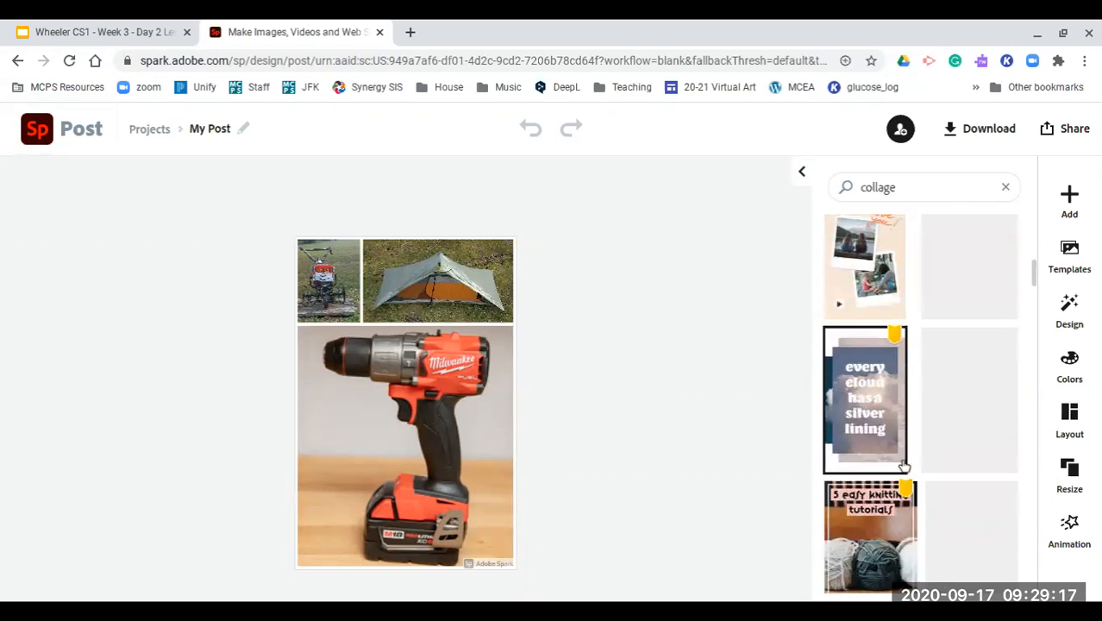
scroll(905, 471, down, 2)
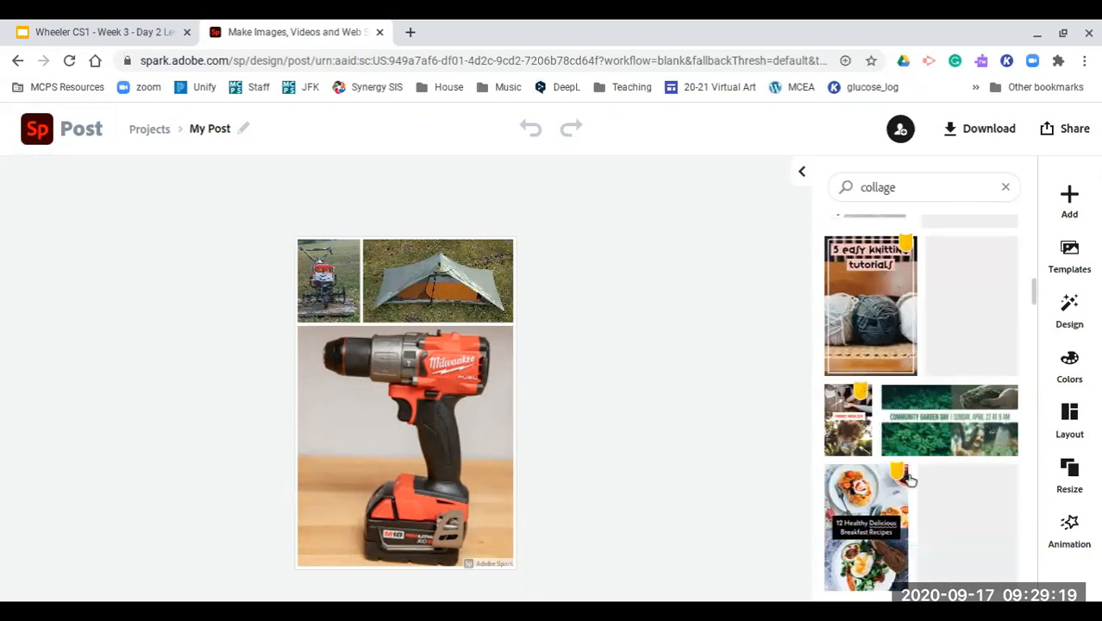
scroll(910, 479, down, 2)
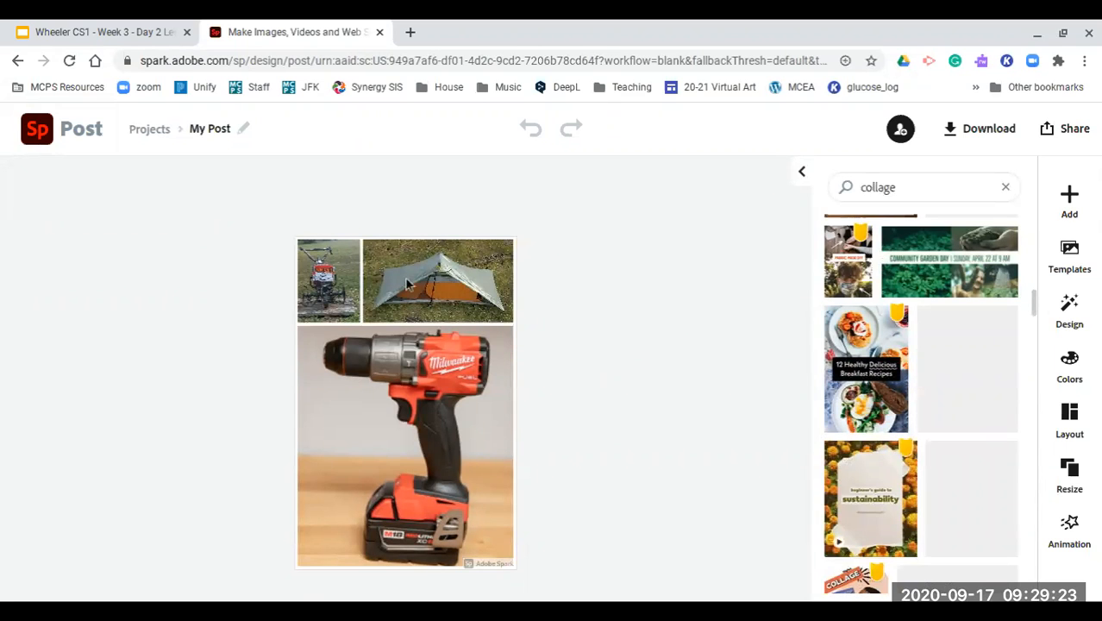
Swap the drill and tent photos in the collage, dismiss the tips, and swap the two photos back.
drag(411, 414, 451, 295)
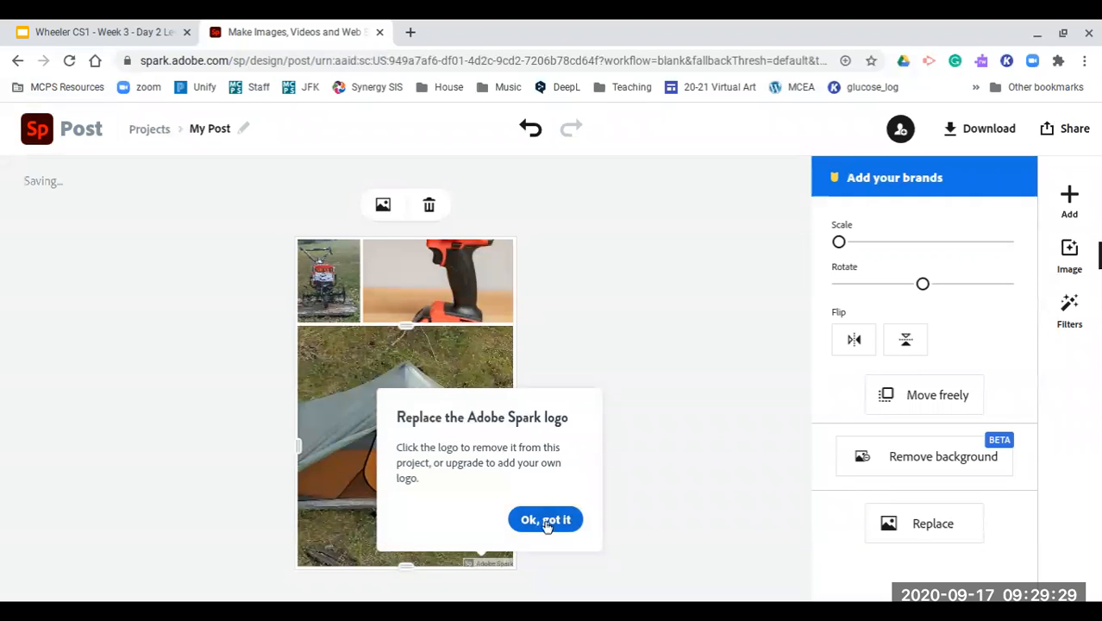
click(546, 520)
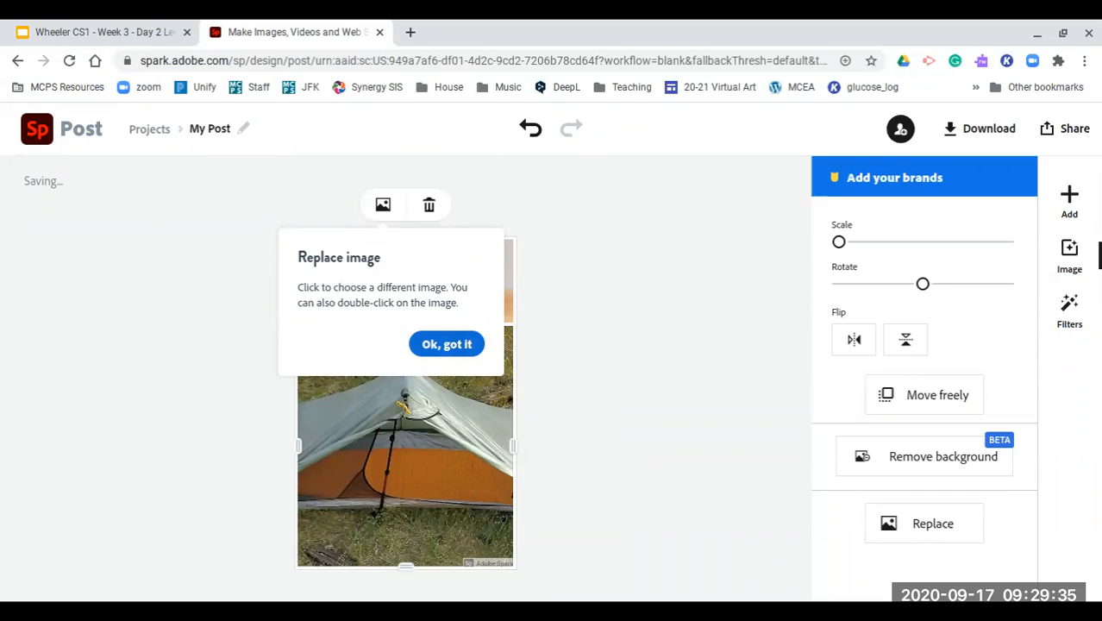
click(457, 344)
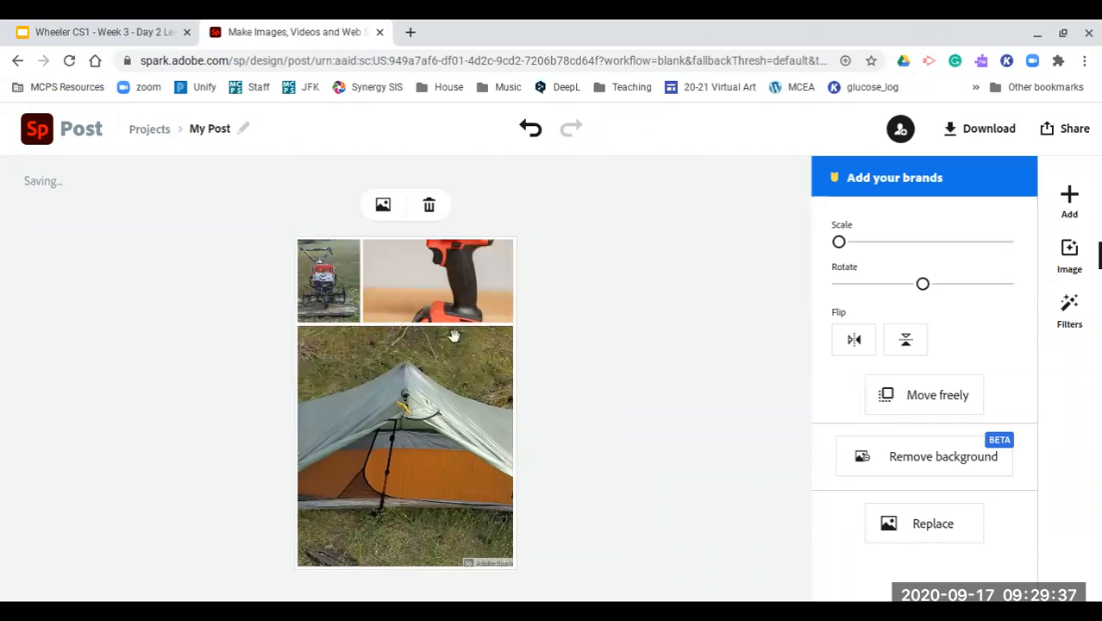
drag(423, 367, 406, 321)
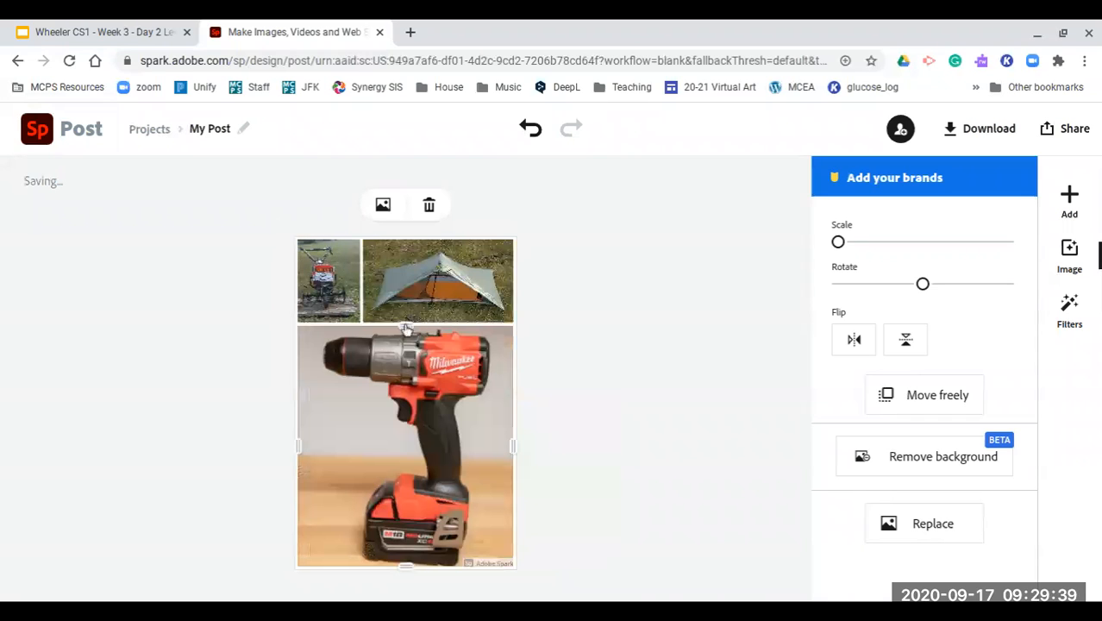
Swap the tent and tiller photos in the collage's upper row and shift the dividers to resize the cells.
drag(405, 360, 406, 438)
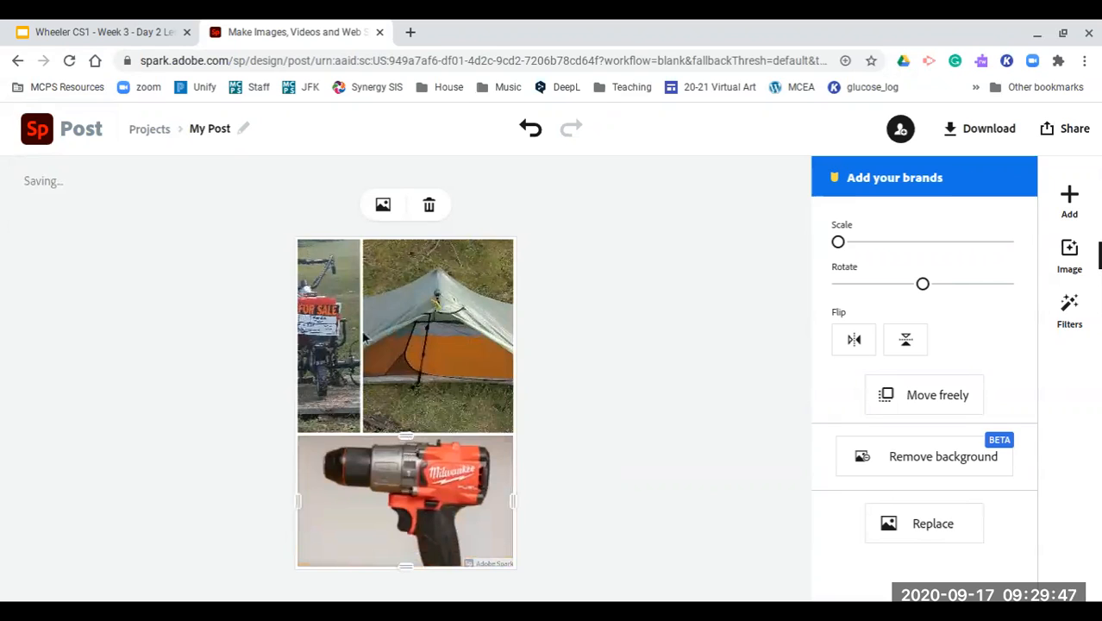
click(363, 334)
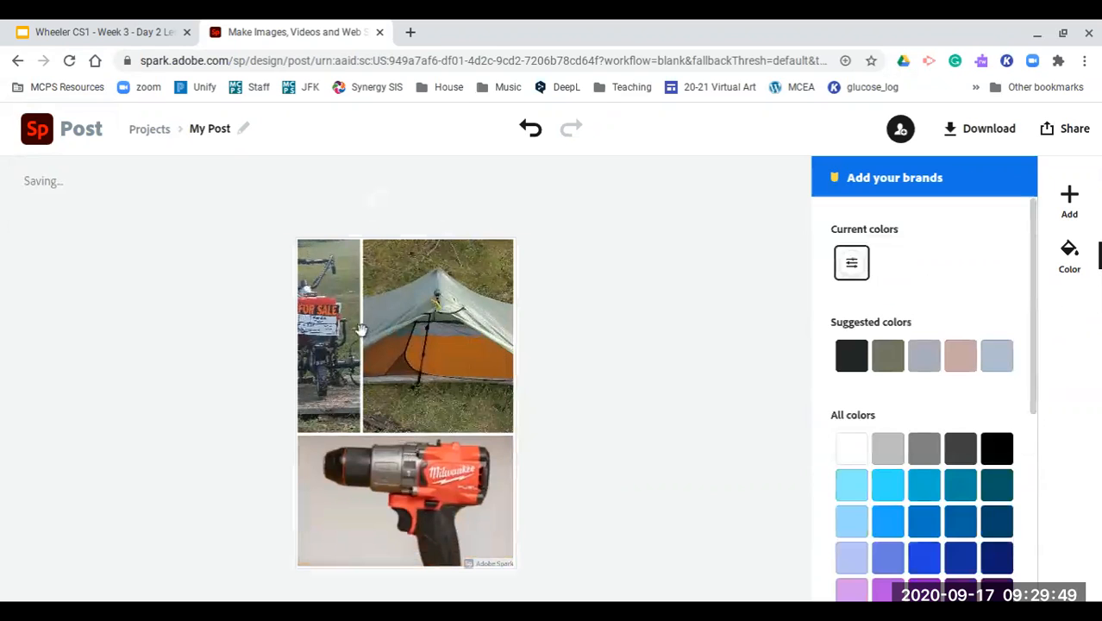
mouse_move(381, 326)
mouse_down()
mouse_move(345, 336)
mouse_move(422, 344)
mouse_move(388, 346)
mouse_up()
drag(447, 435, 450, 353)
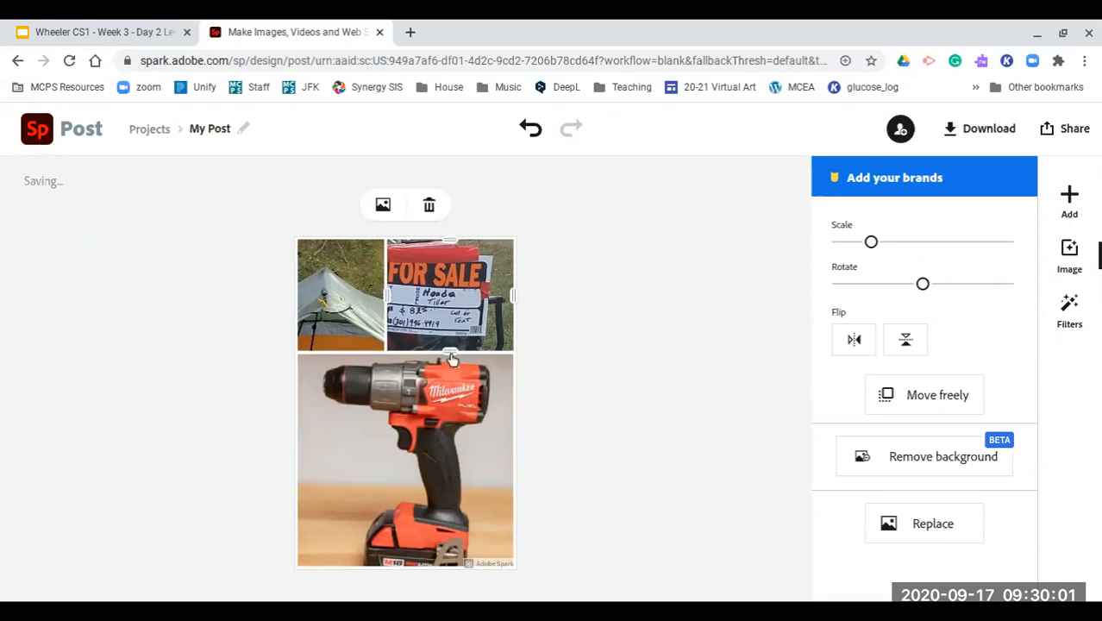
Swap the tiller photo into the large lower cell and adjust the divider and crop around its FOR SALE sign.
drag(466, 300, 436, 441)
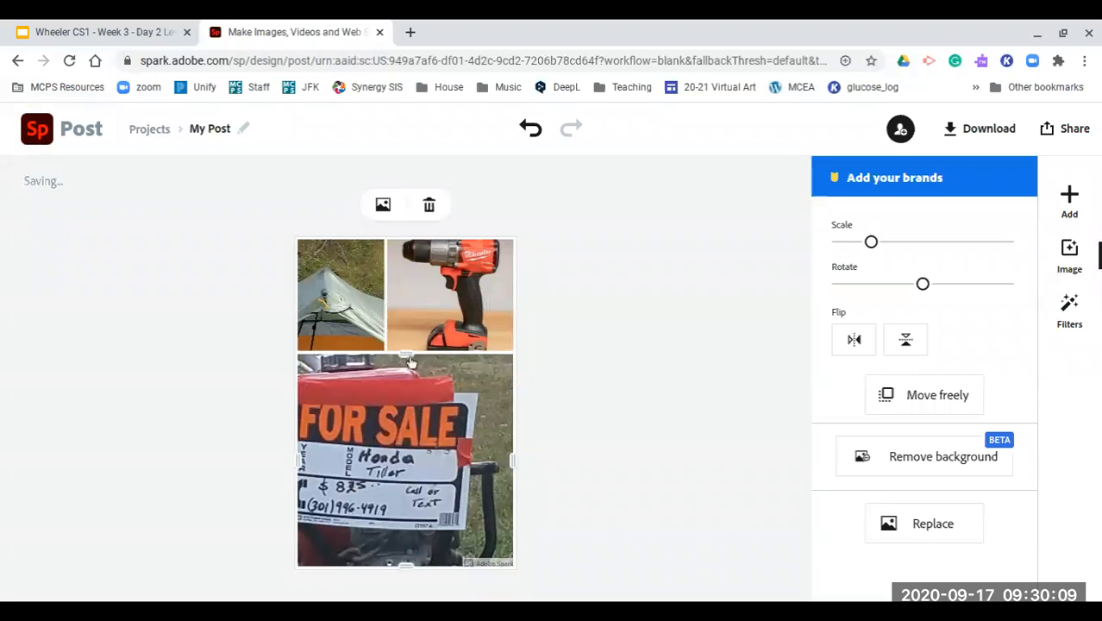
drag(410, 362, 496, 43)
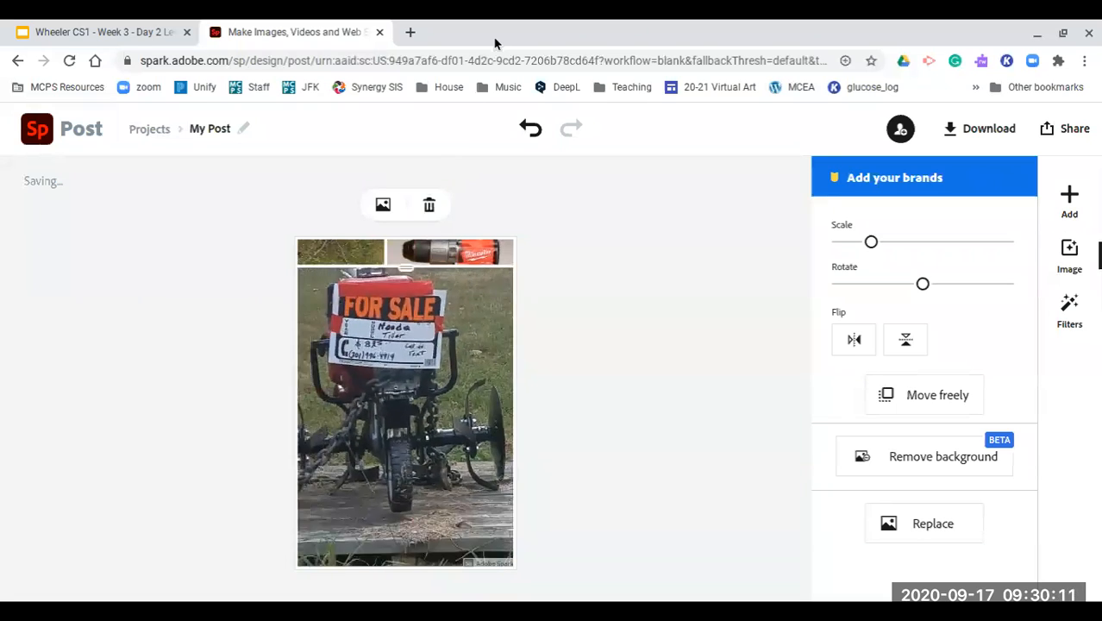
drag(409, 272, 417, 363)
drag(427, 449, 408, 482)
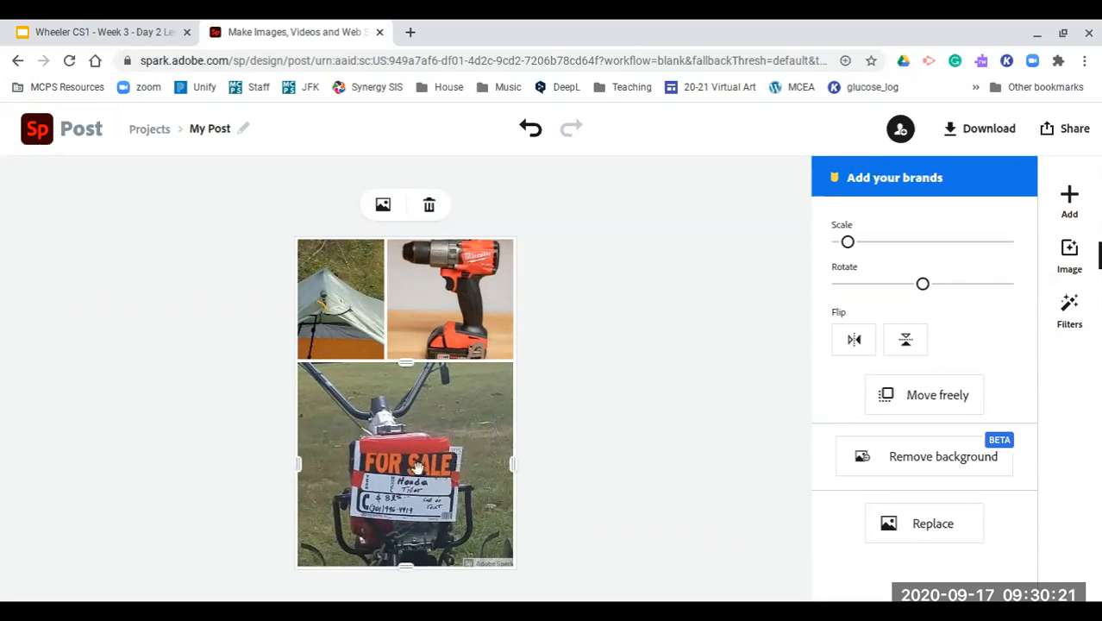
Scale the tiller photo down to the minimum, and give the drill photo a slight counterclockwise tilt at near-minimum scale.
drag(848, 242, 821, 256)
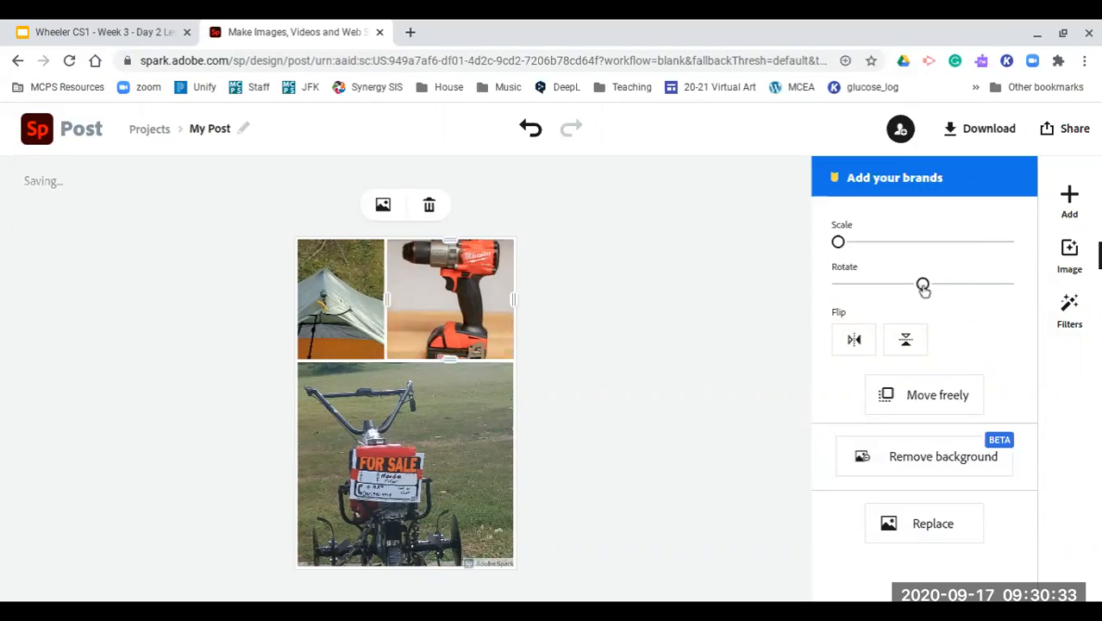
mouse_move(922, 290)
mouse_move(922, 289)
mouse_down()
mouse_move(894, 287)
mouse_move(998, 297)
mouse_move(877, 293)
mouse_move(920, 308)
mouse_up()
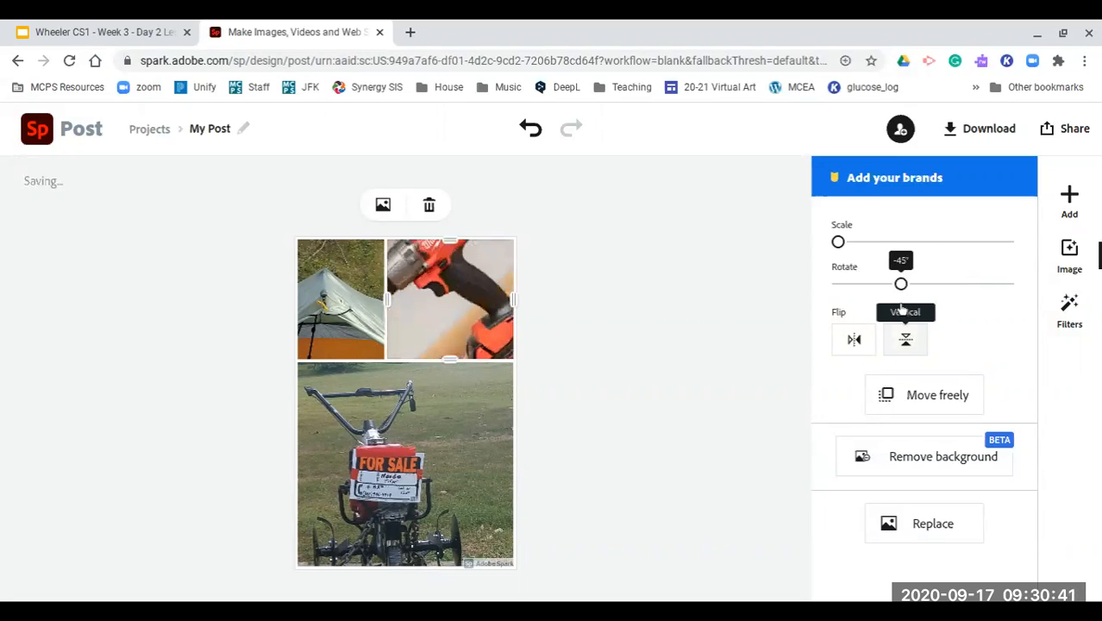
mouse_move(901, 310)
mouse_down()
mouse_move(834, 302)
mouse_move(928, 307)
mouse_move(918, 302)
mouse_up()
drag(840, 244, 805, 251)
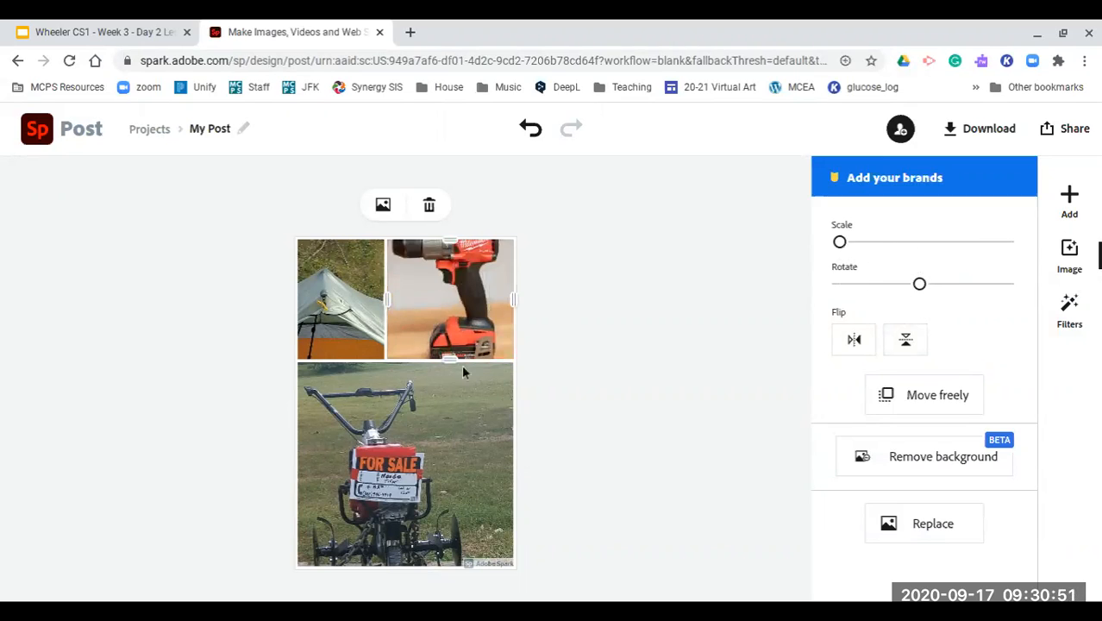
Lower the horizontal divider to make the collage's upper cells taller, and mirror the drill photo horizontally.
drag(450, 357, 450, 394)
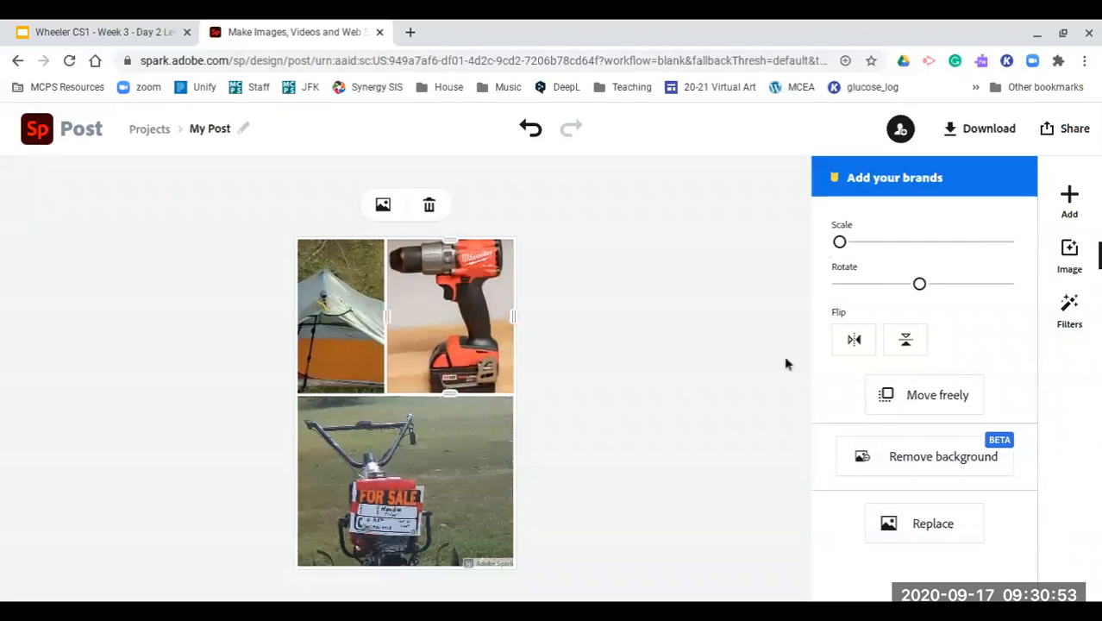
click(853, 343)
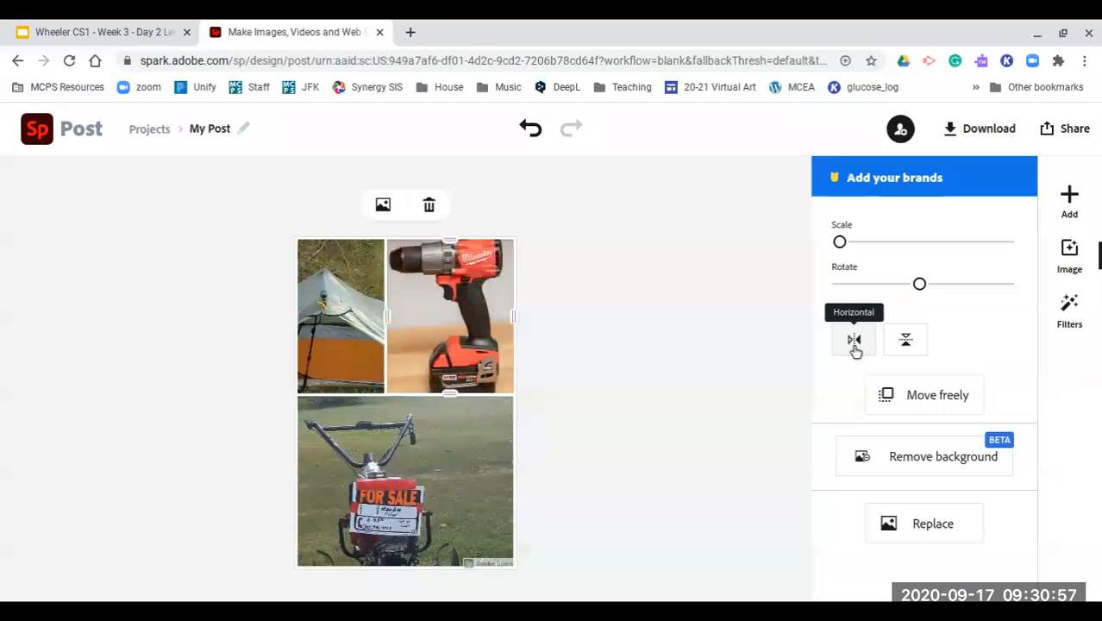
click(905, 340)
click(904, 340)
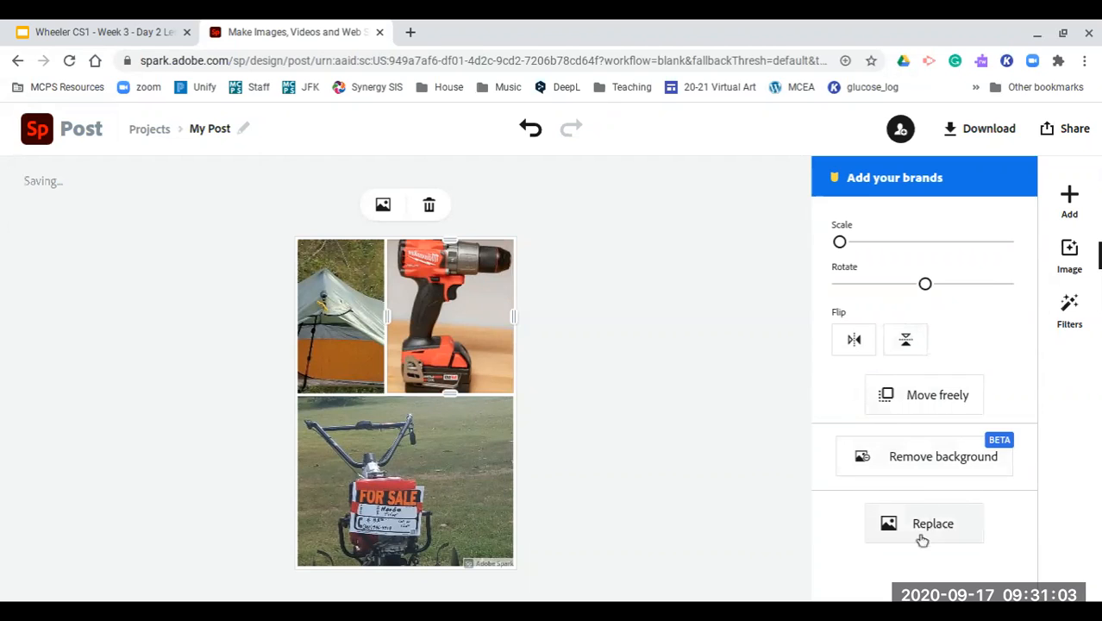
Replace the drill photo with an uploaded photo of the electric meter.
click(383, 207)
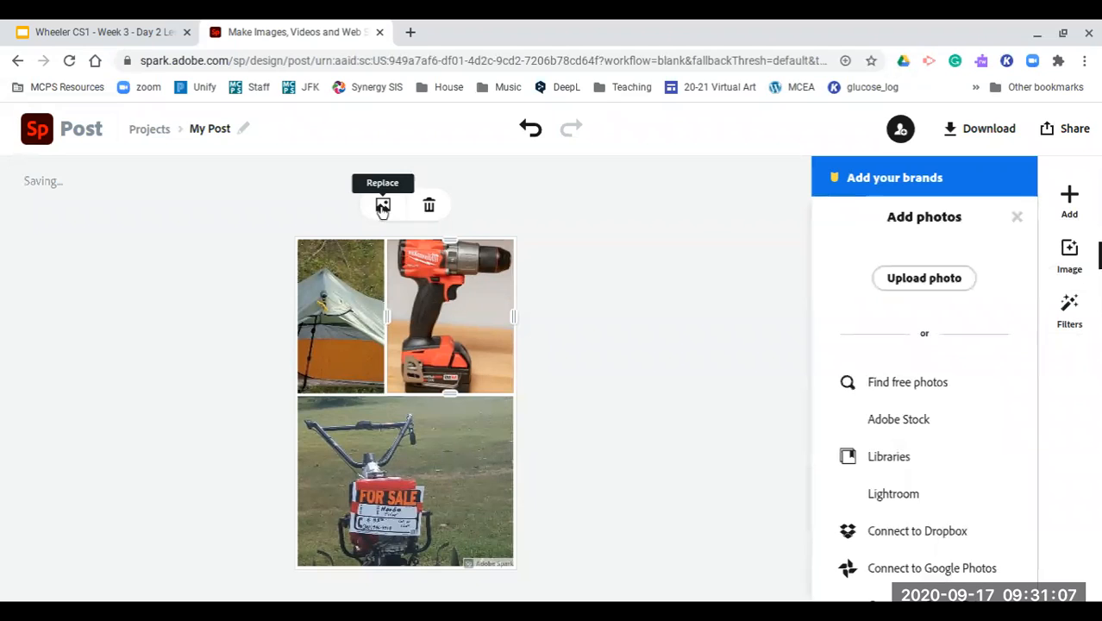
click(917, 288)
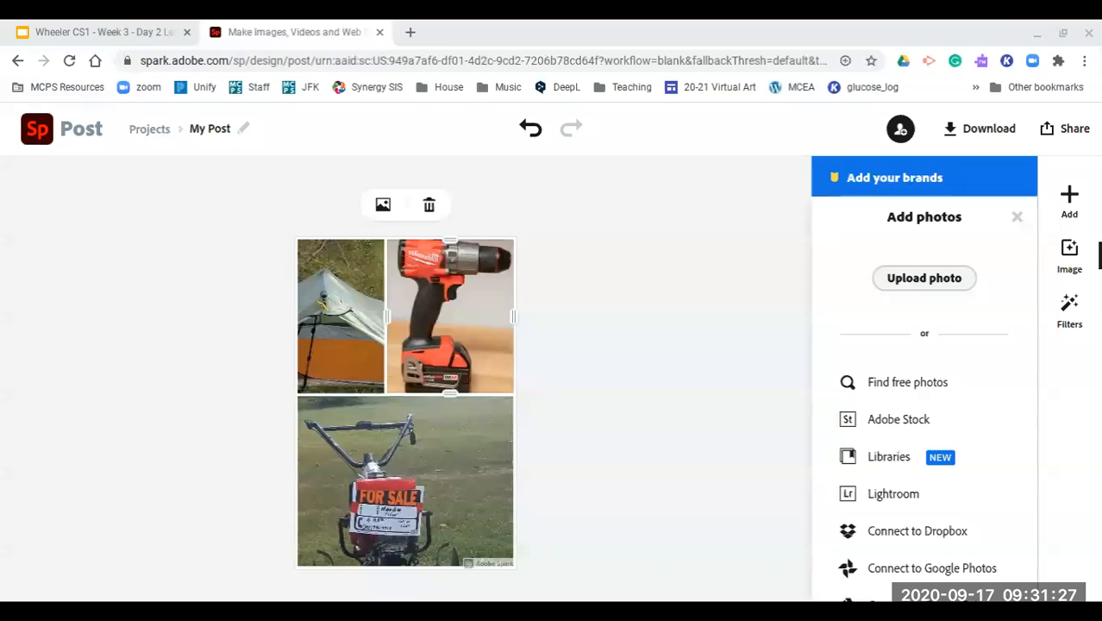
double_click(718, 383)
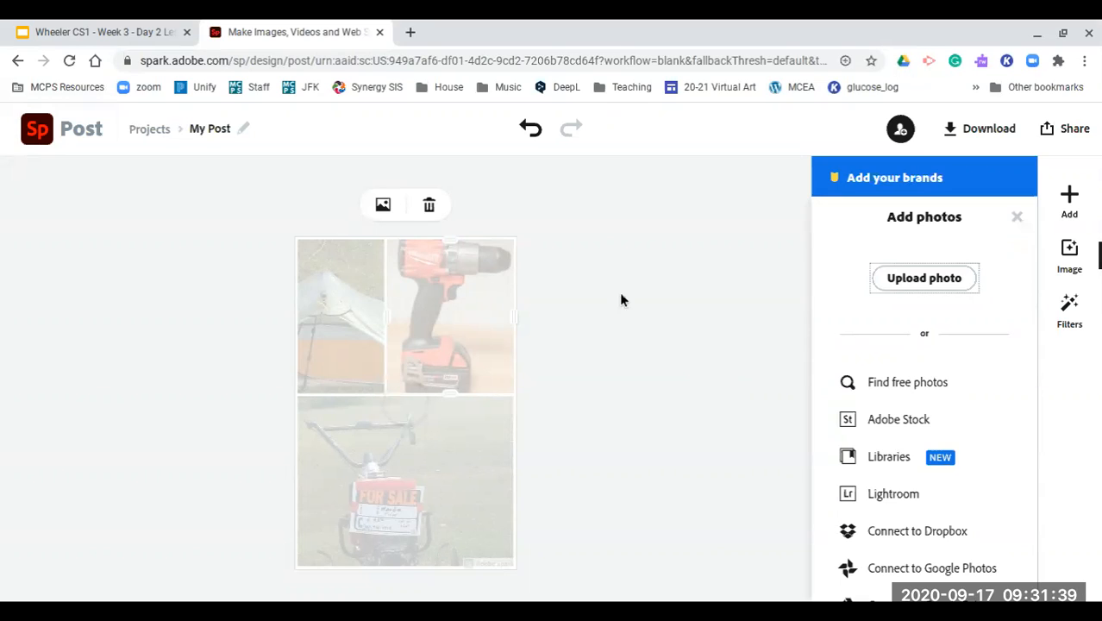
click(623, 390)
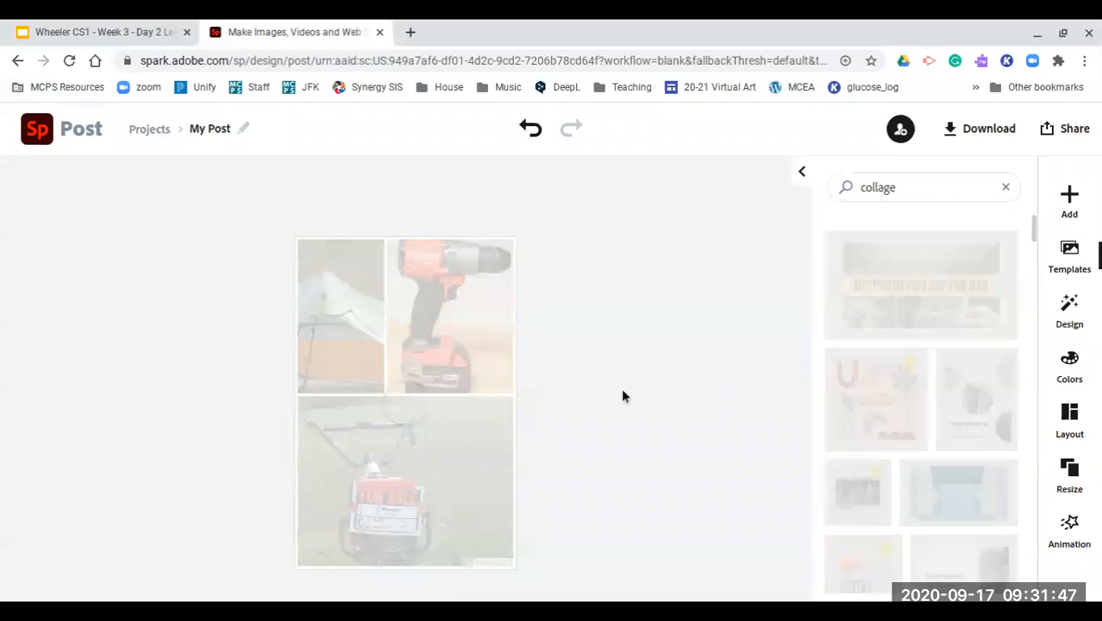
click(417, 304)
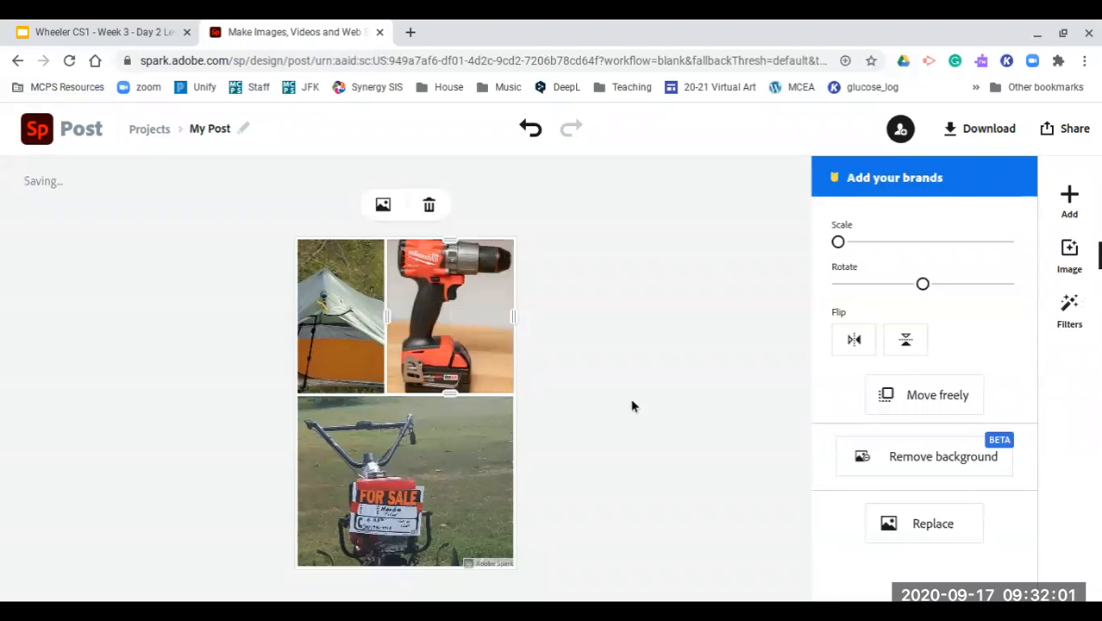
click(444, 339)
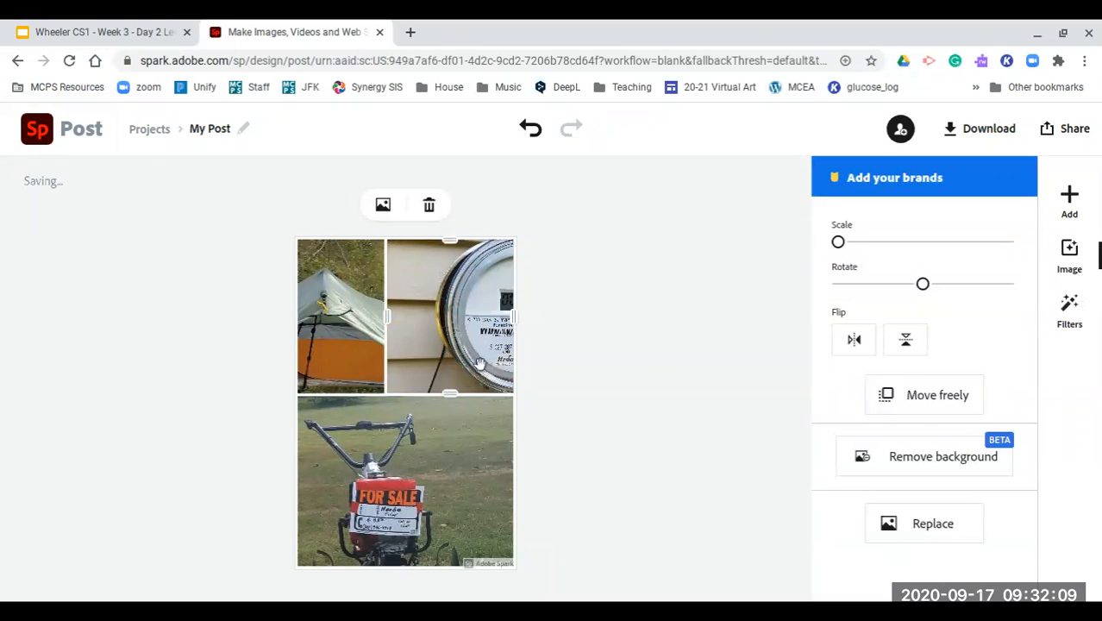
Upload the green moth photo into the collage beside the tiller, and shift their divider to widen the moth's cell.
click(372, 485)
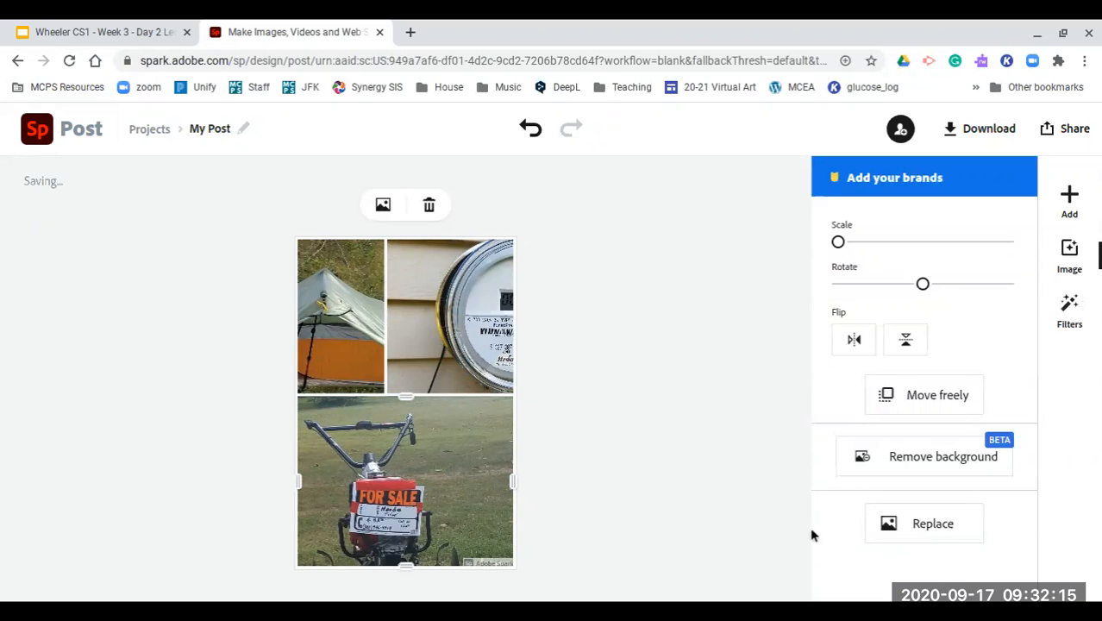
click(1071, 197)
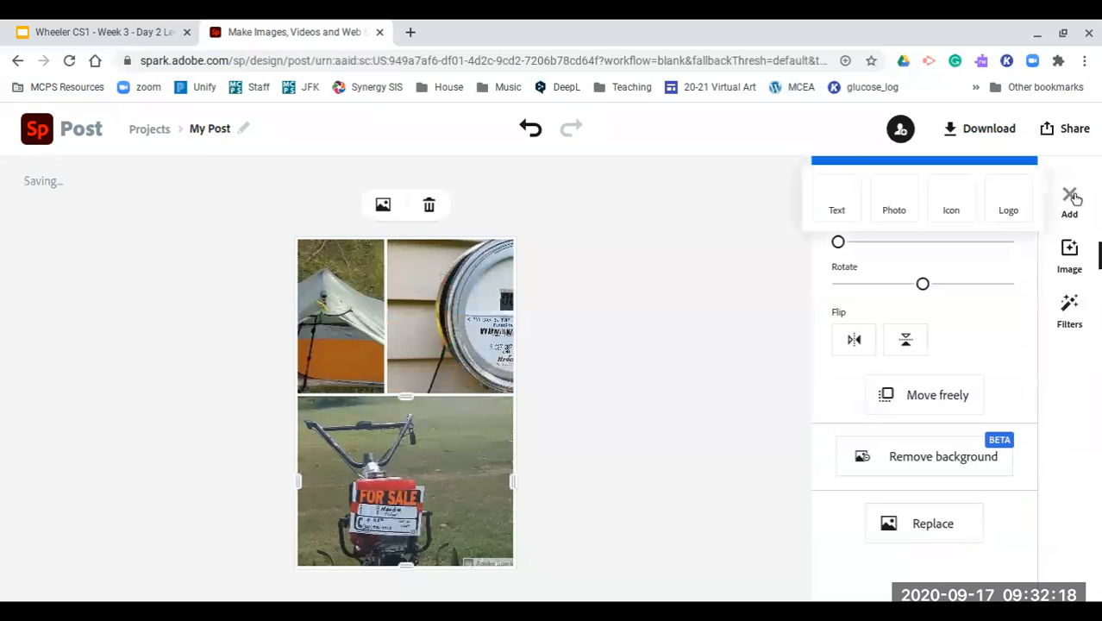
click(894, 210)
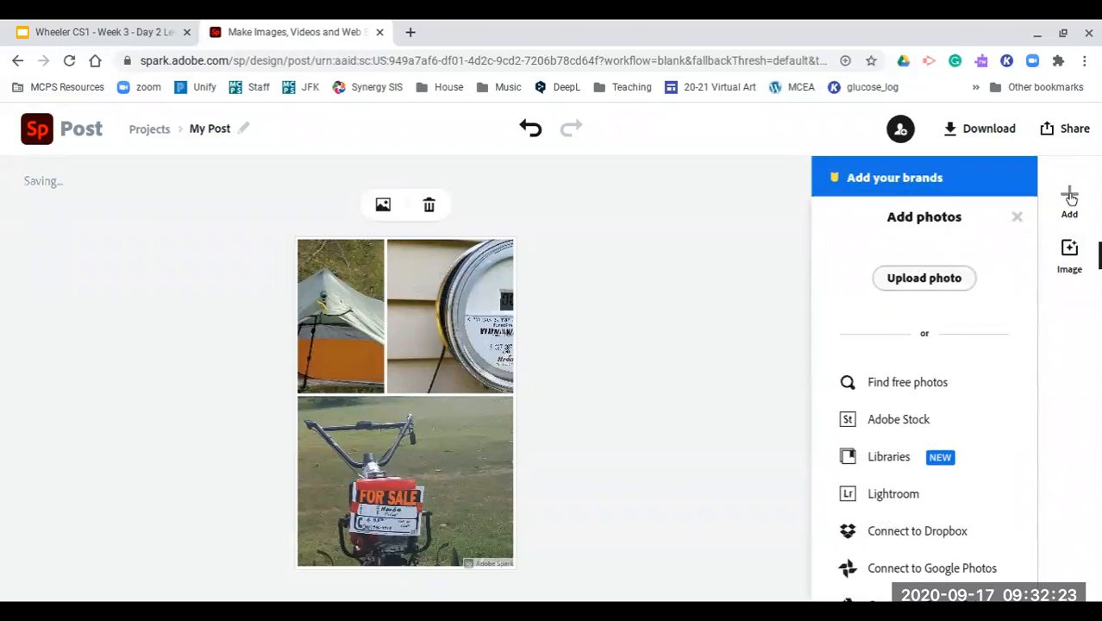
click(914, 285)
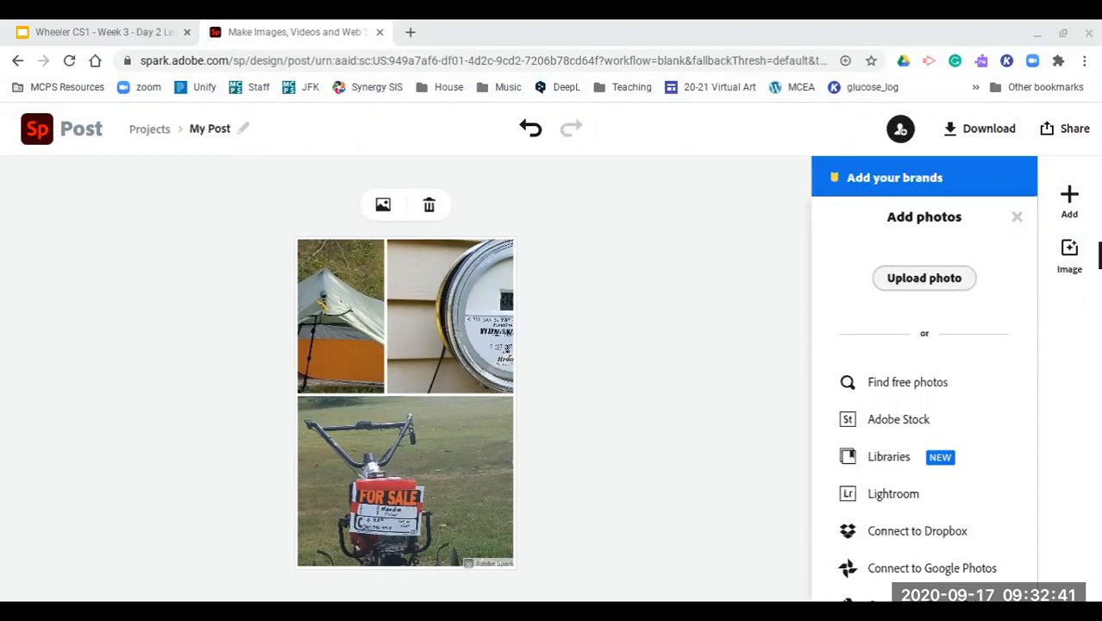
click(715, 437)
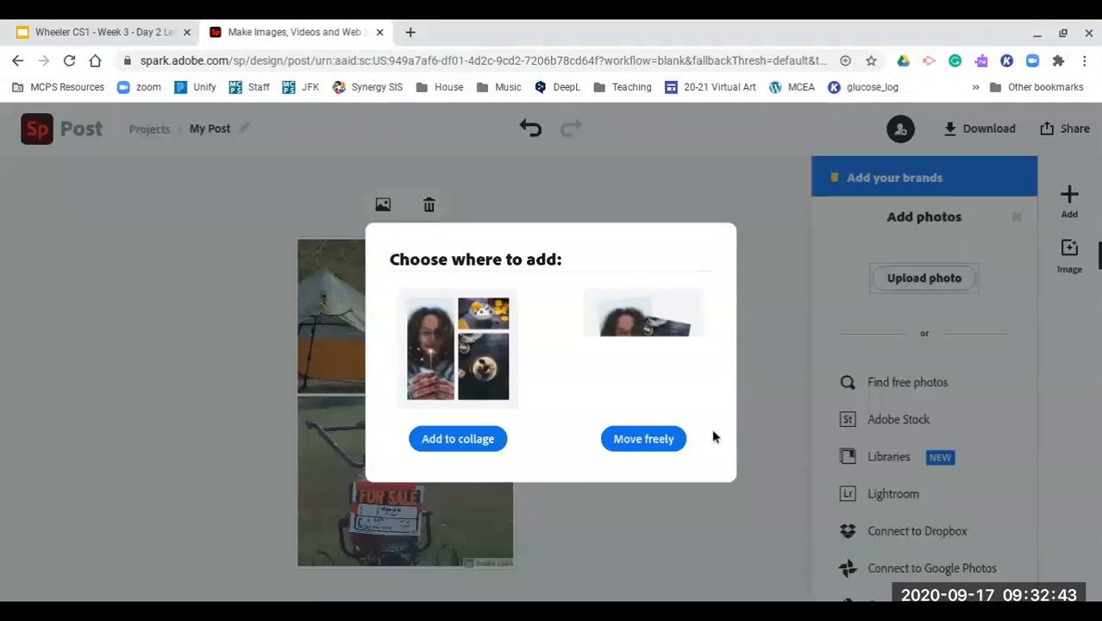
click(475, 441)
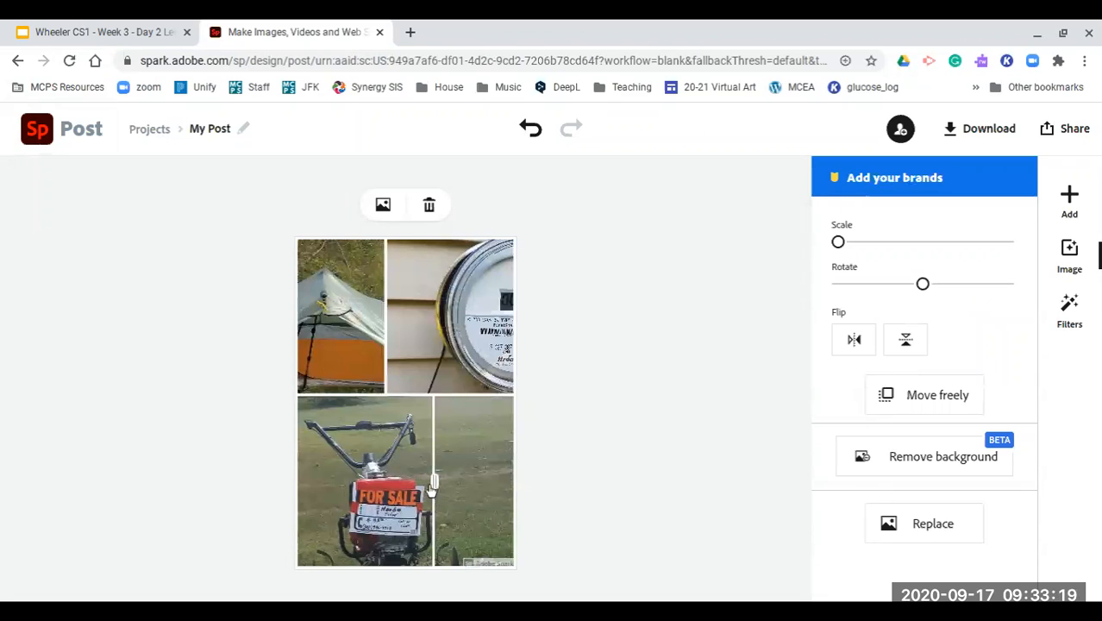
drag(434, 485, 398, 485)
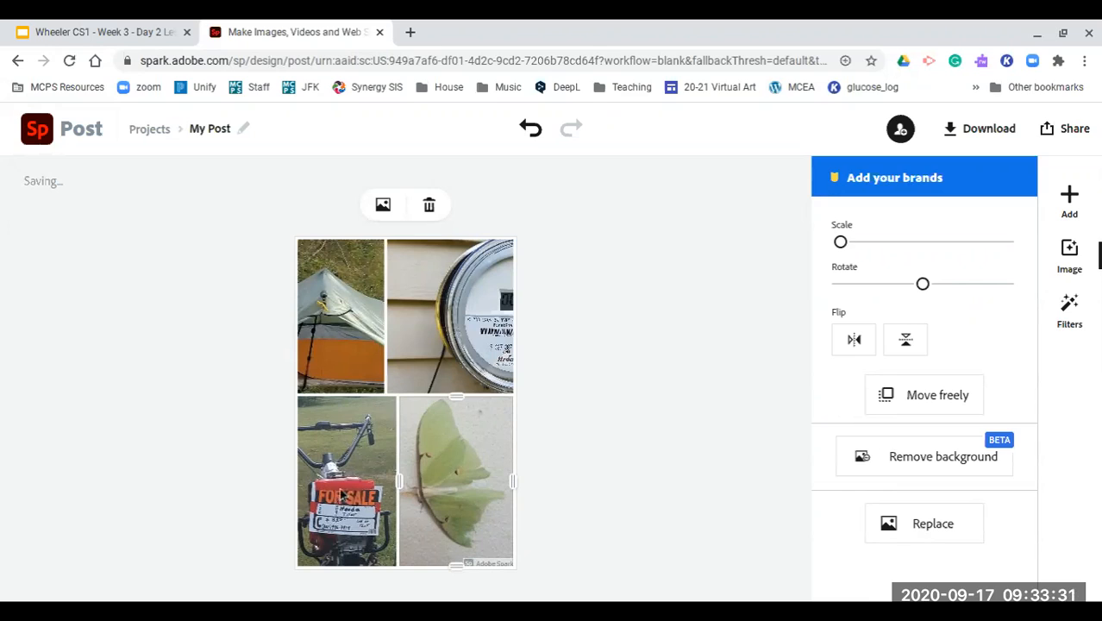
click(358, 492)
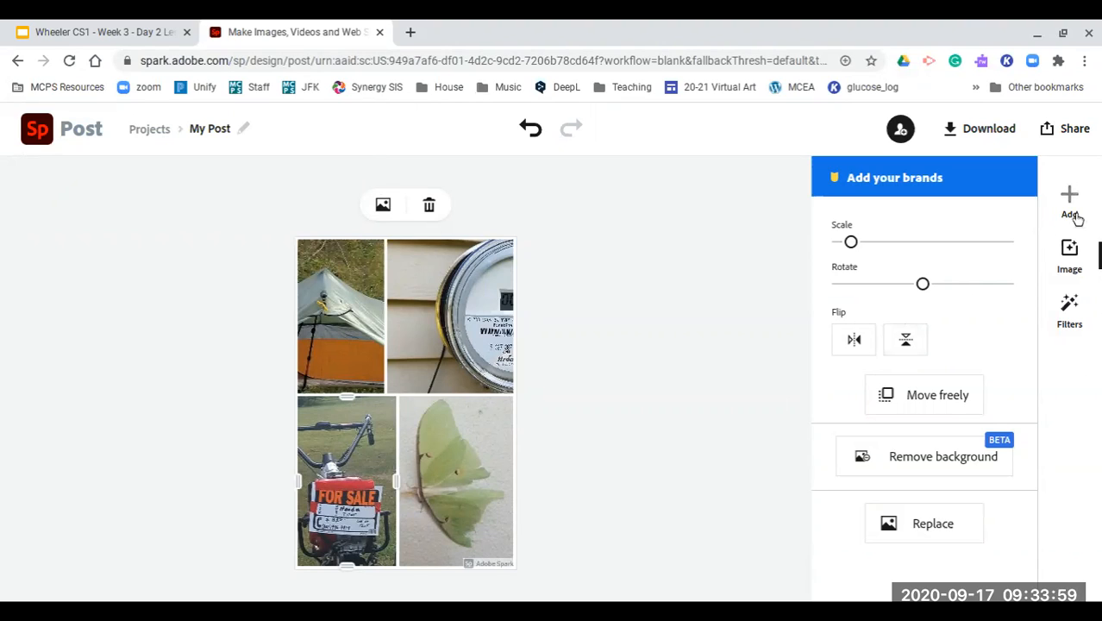
Rotate the electric meter photo to -6°.
click(446, 299)
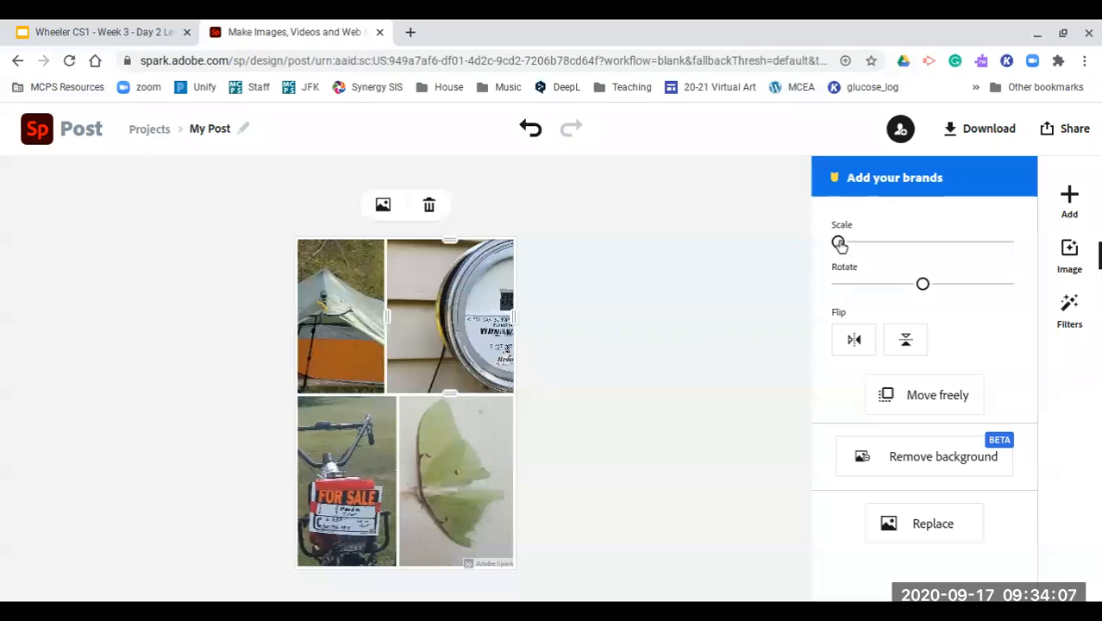
mouse_move(922, 284)
mouse_down()
mouse_move(905, 288)
mouse_move(919, 285)
mouse_up()
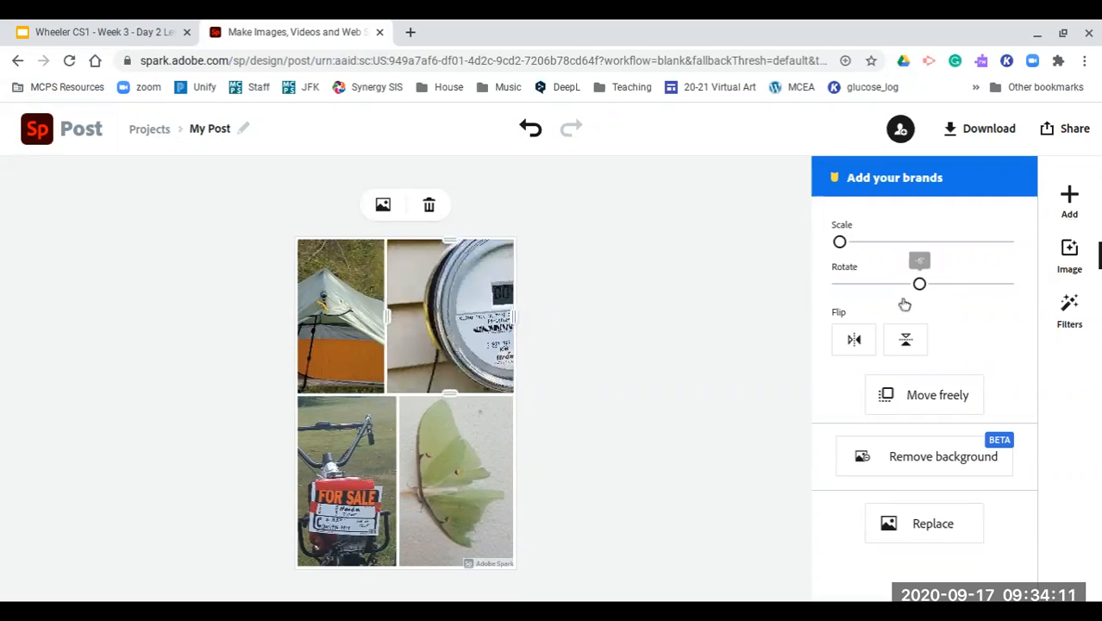
click(851, 338)
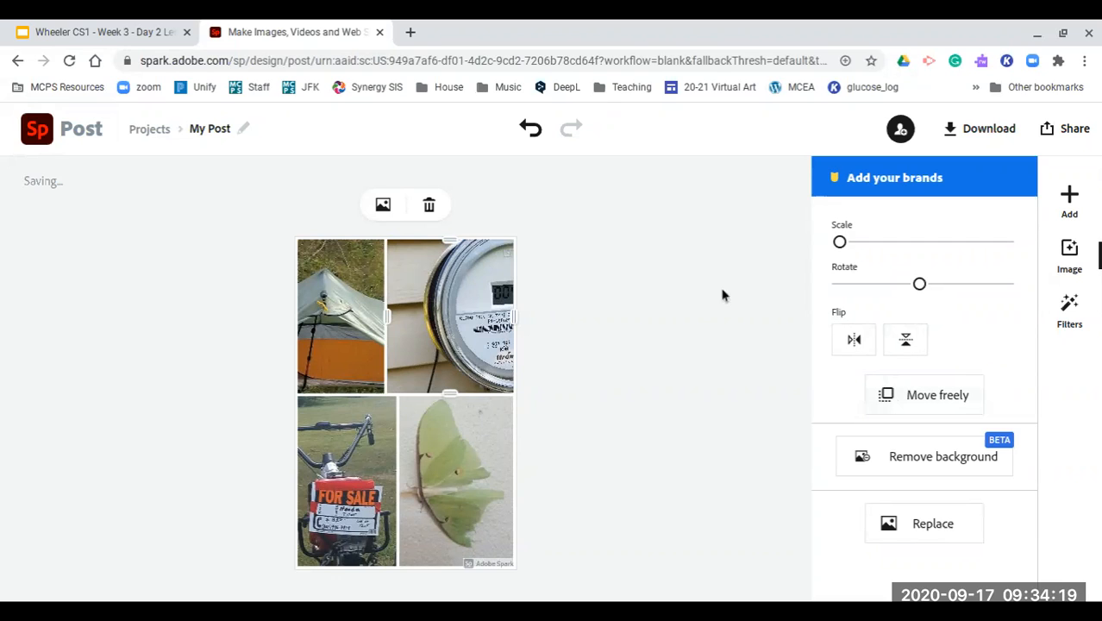
Lower the divider beneath the electric meter to enlarge its cell, and reposition the photo so the meter's face is centred.
mouse_move(456, 393)
mouse_down()
mouse_move(450, 423)
mouse_move(457, 410)
mouse_up()
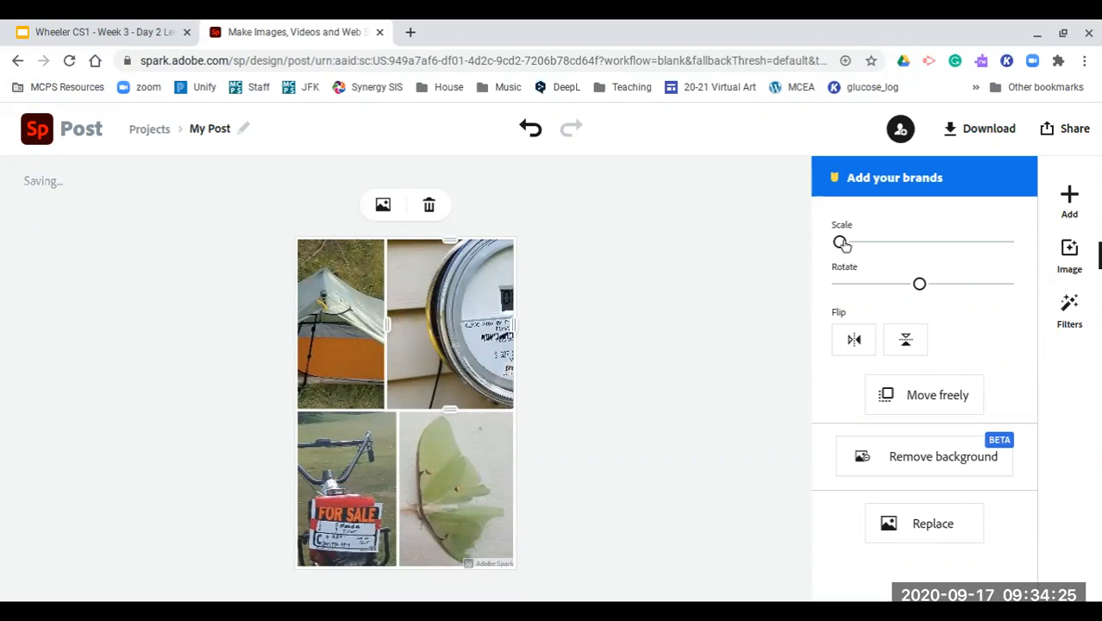
drag(838, 242, 704, 257)
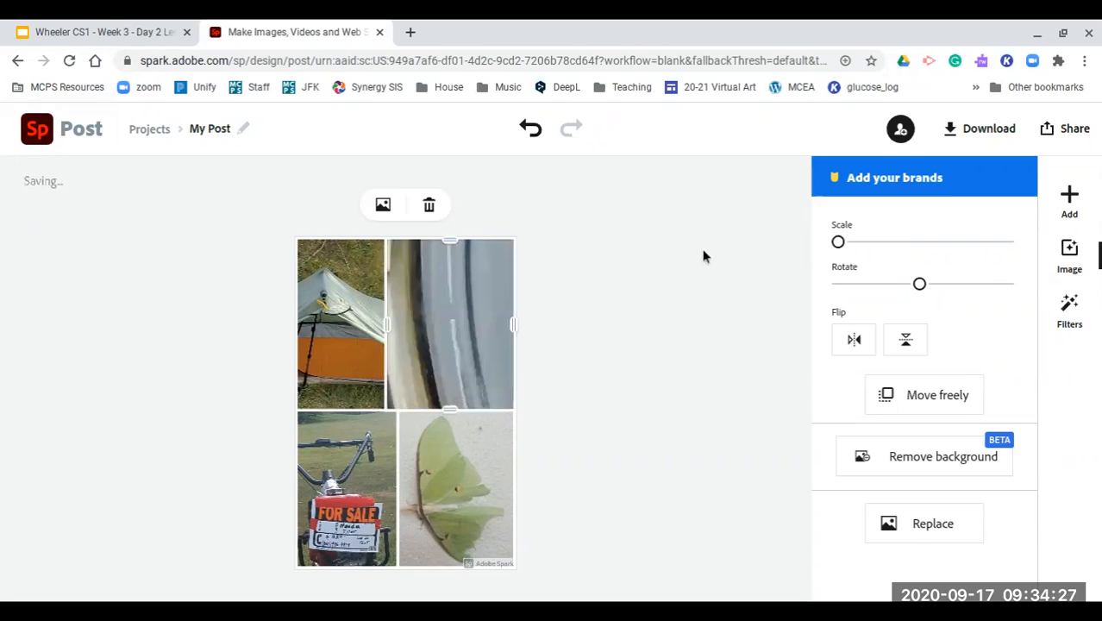
drag(475, 305, 481, 349)
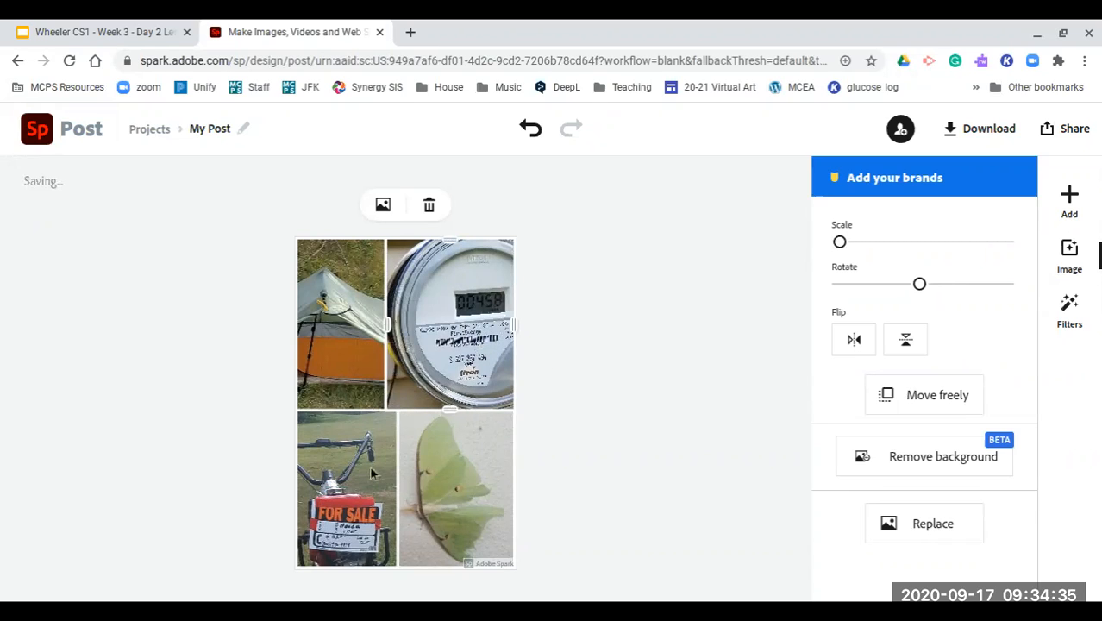
Tilt the tent photo counterclockwise and reposition it so the tent's peak and pole sit within its cell.
click(348, 345)
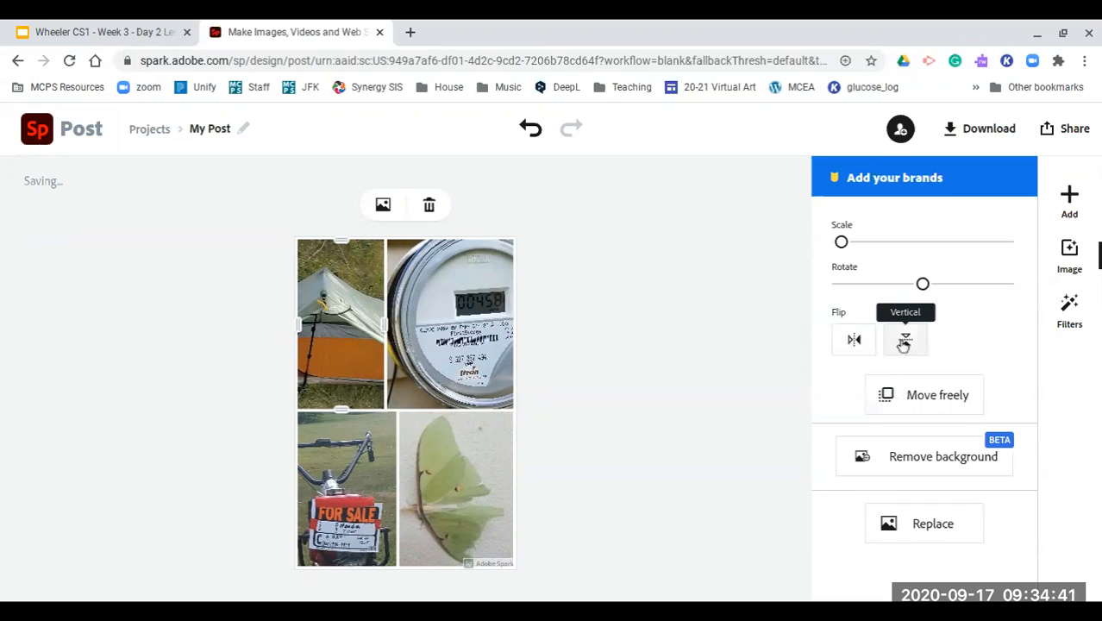
drag(923, 284, 876, 287)
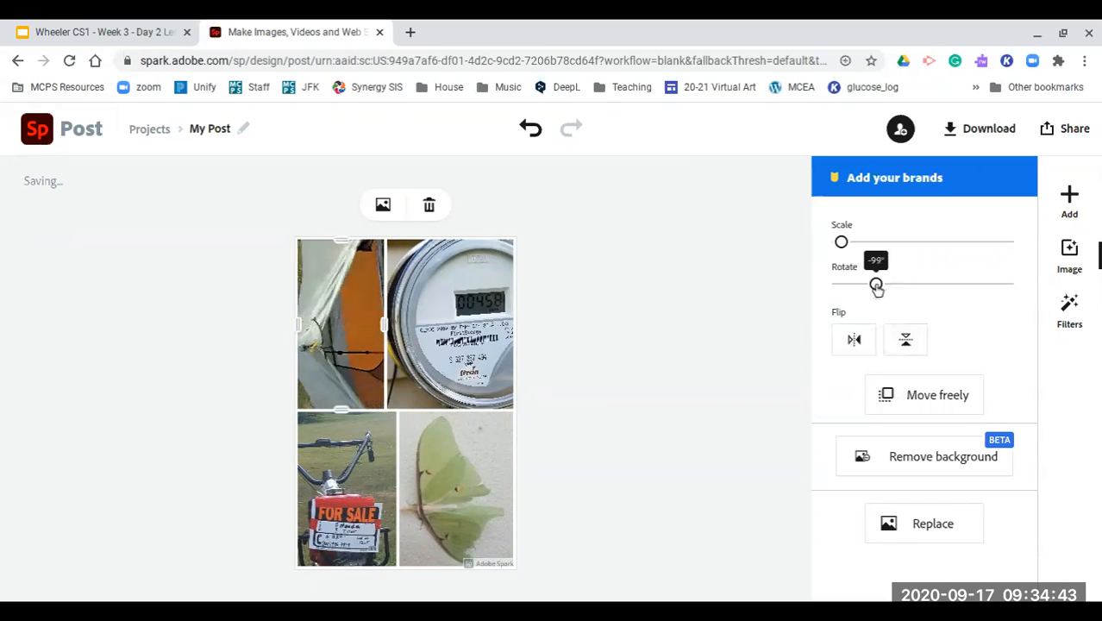
mouse_move(375, 273)
mouse_down()
mouse_move(357, 236)
mouse_move(315, 256)
mouse_move(374, 349)
mouse_move(365, 289)
mouse_up()
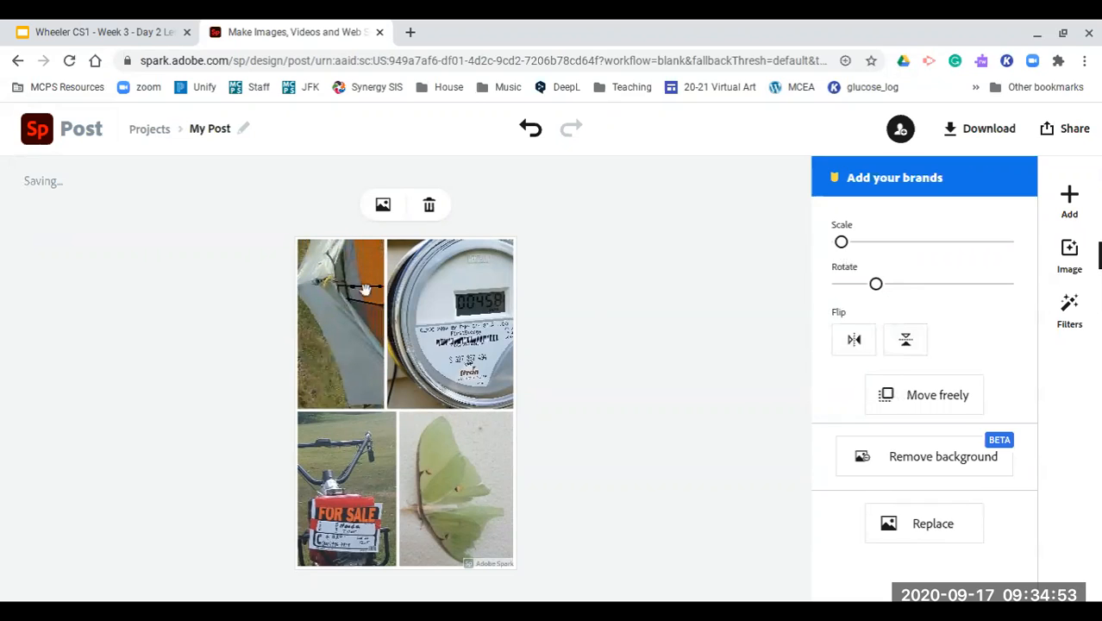
drag(876, 284, 906, 293)
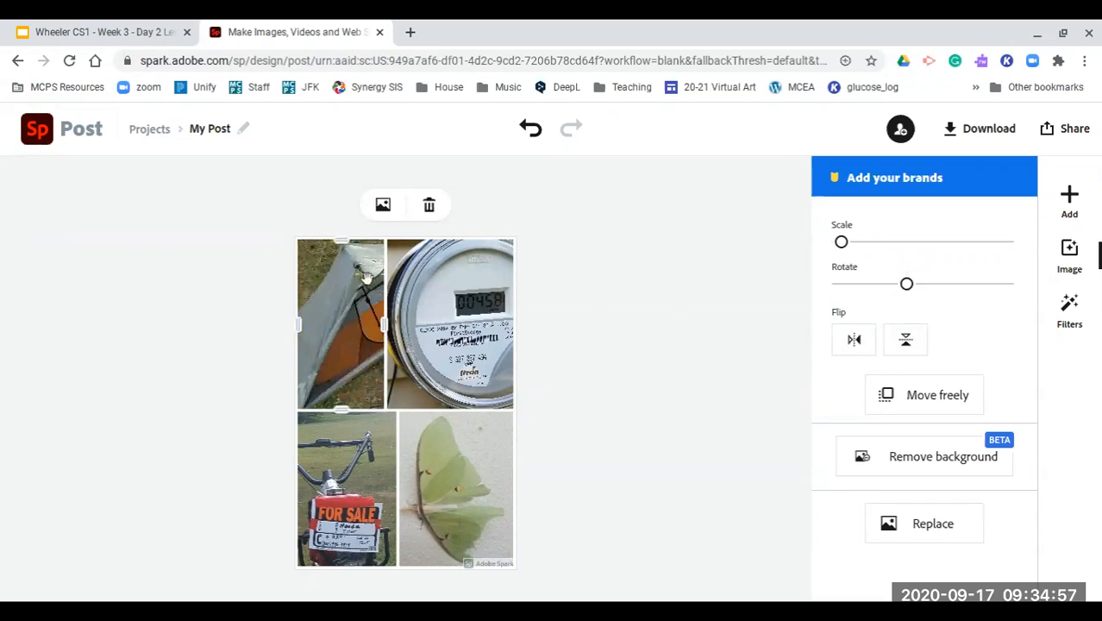
drag(365, 275, 330, 283)
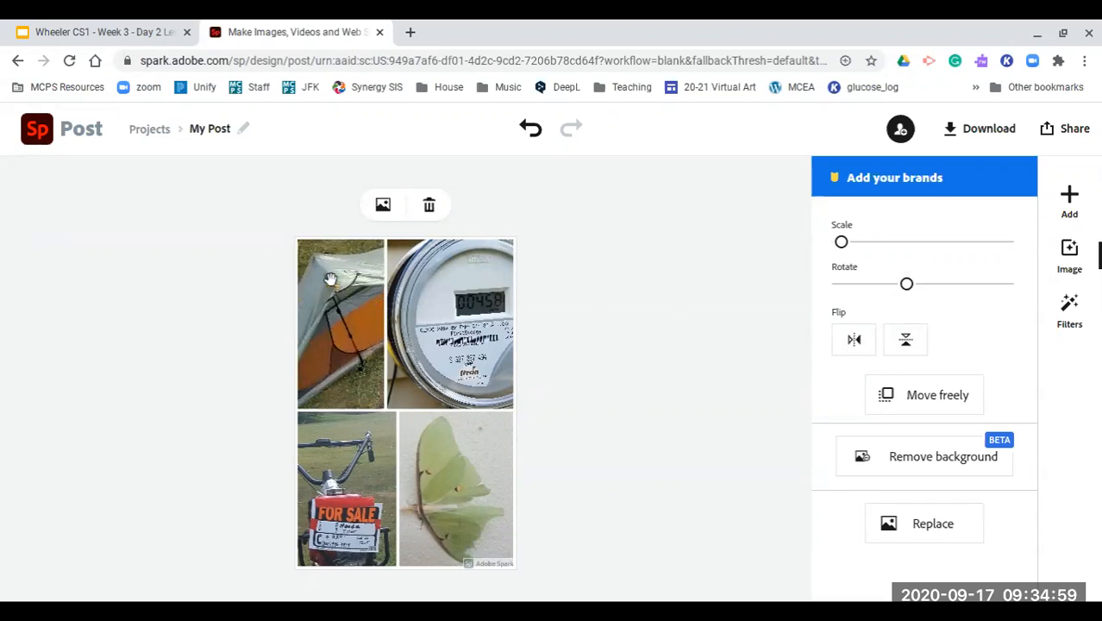